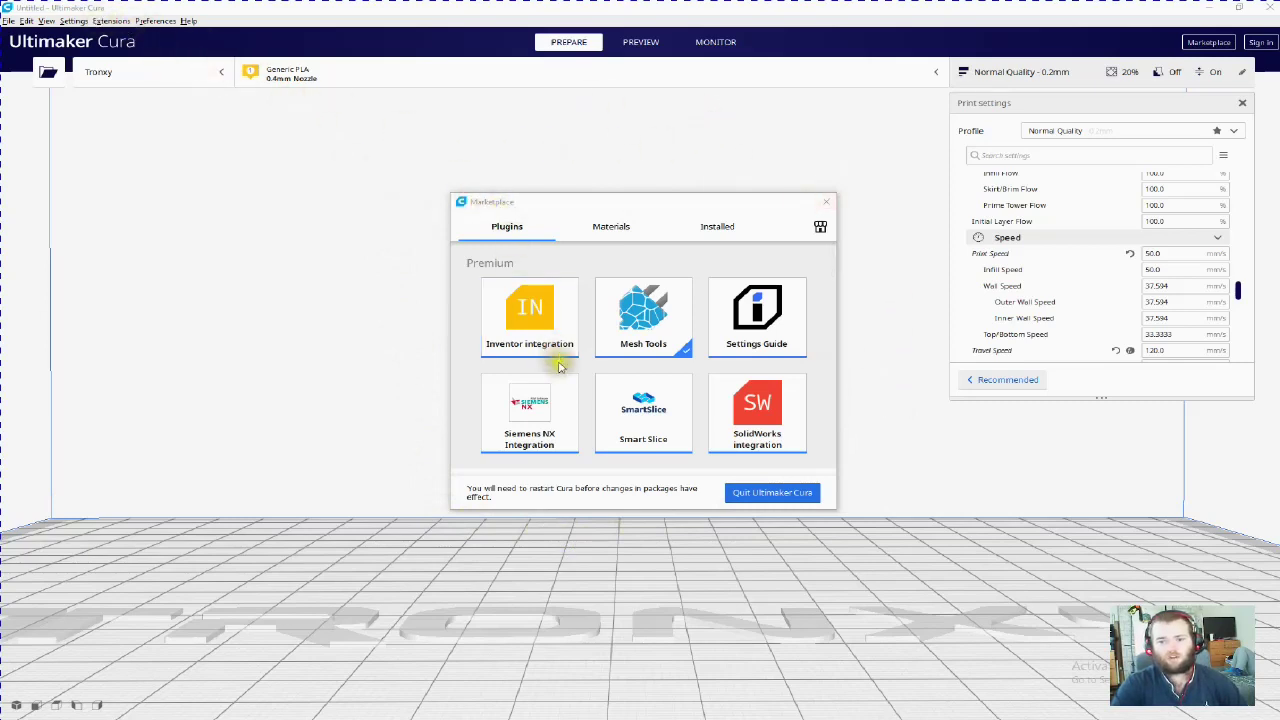
Step: Scroll through the Marketplace plugins list, then close the Marketplace window
scroll(643, 449, "down", 6)
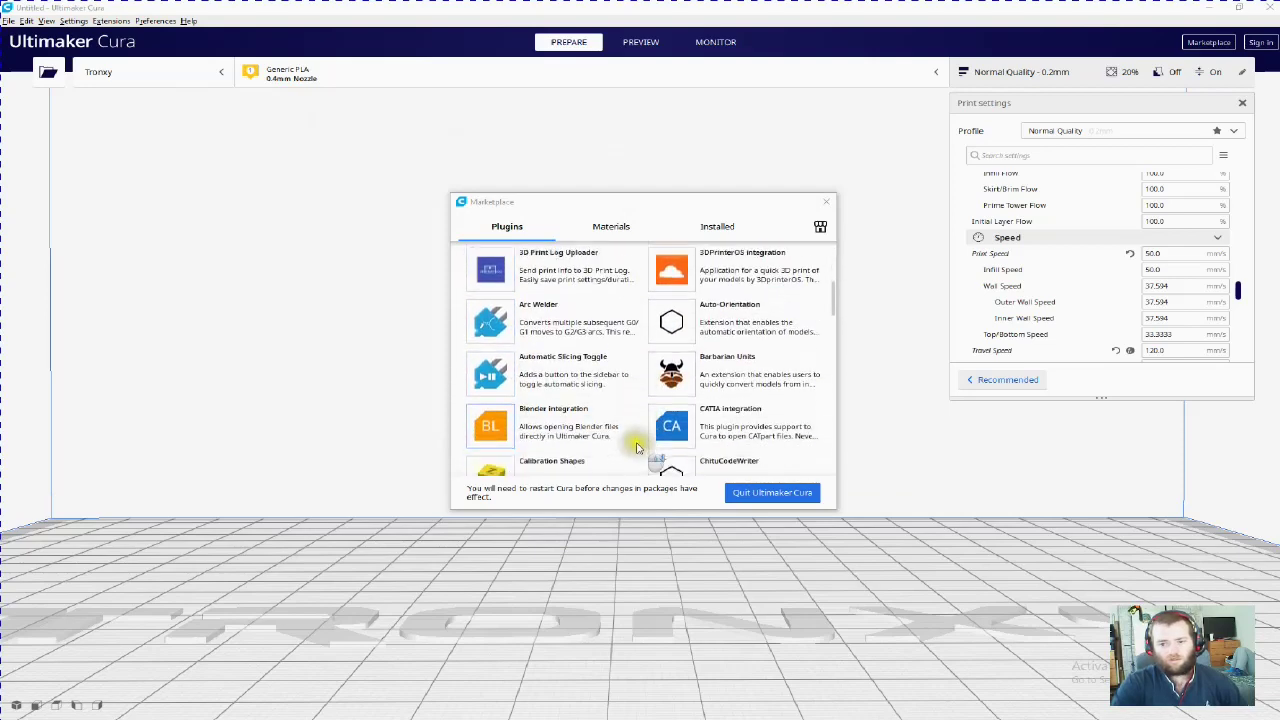
scroll(638, 445, "down", 2)
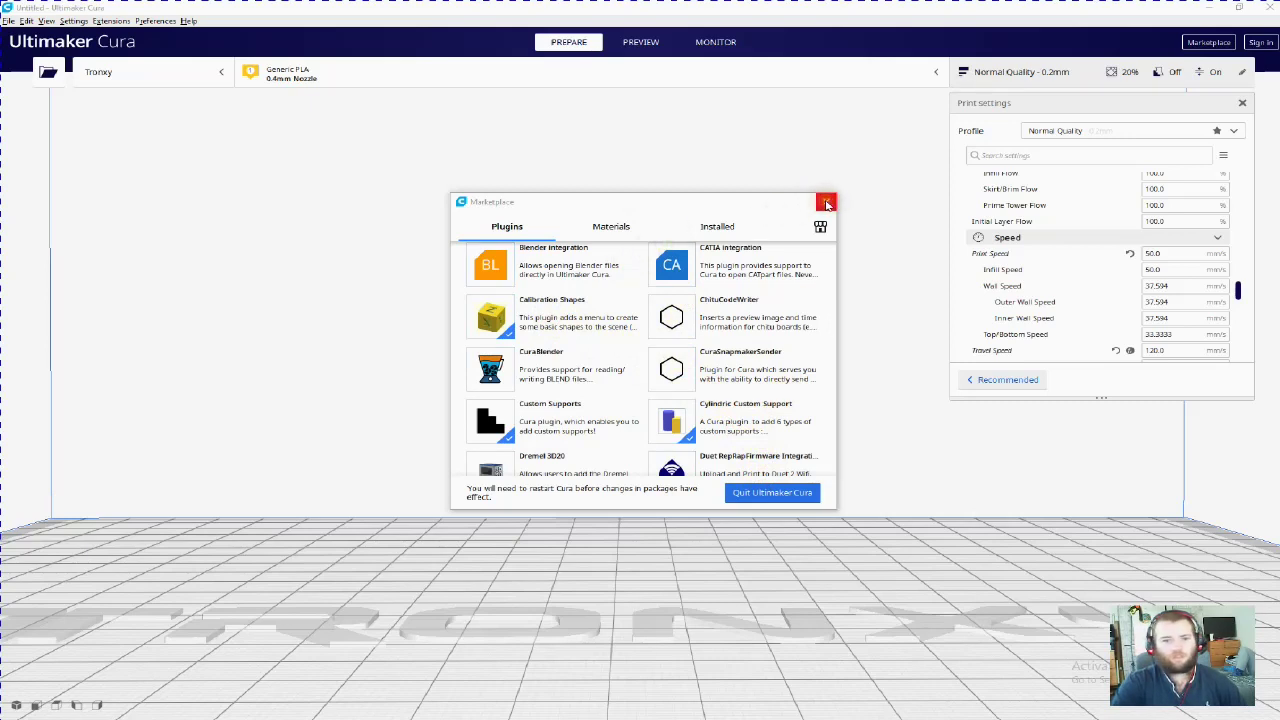
left_click(826, 204)
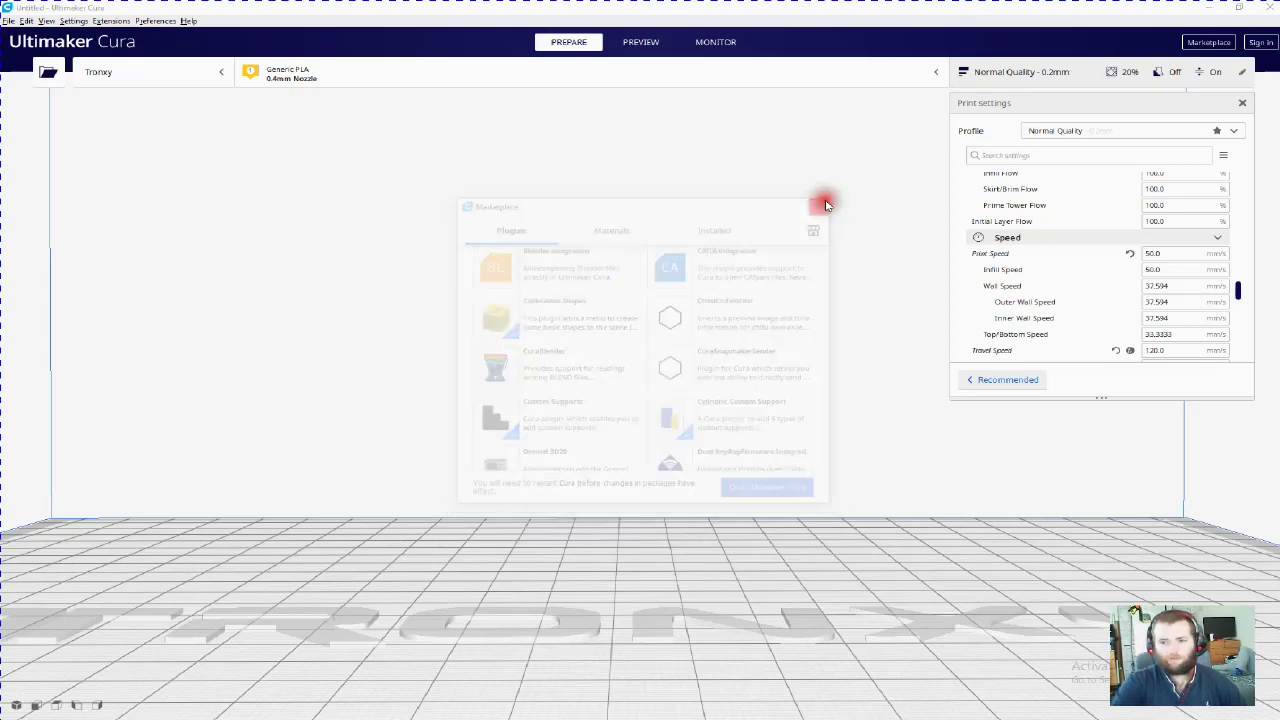
Step: Copy the Part for calibration plugin's scripts and bring up its calibration parts list
left_click(116, 21)
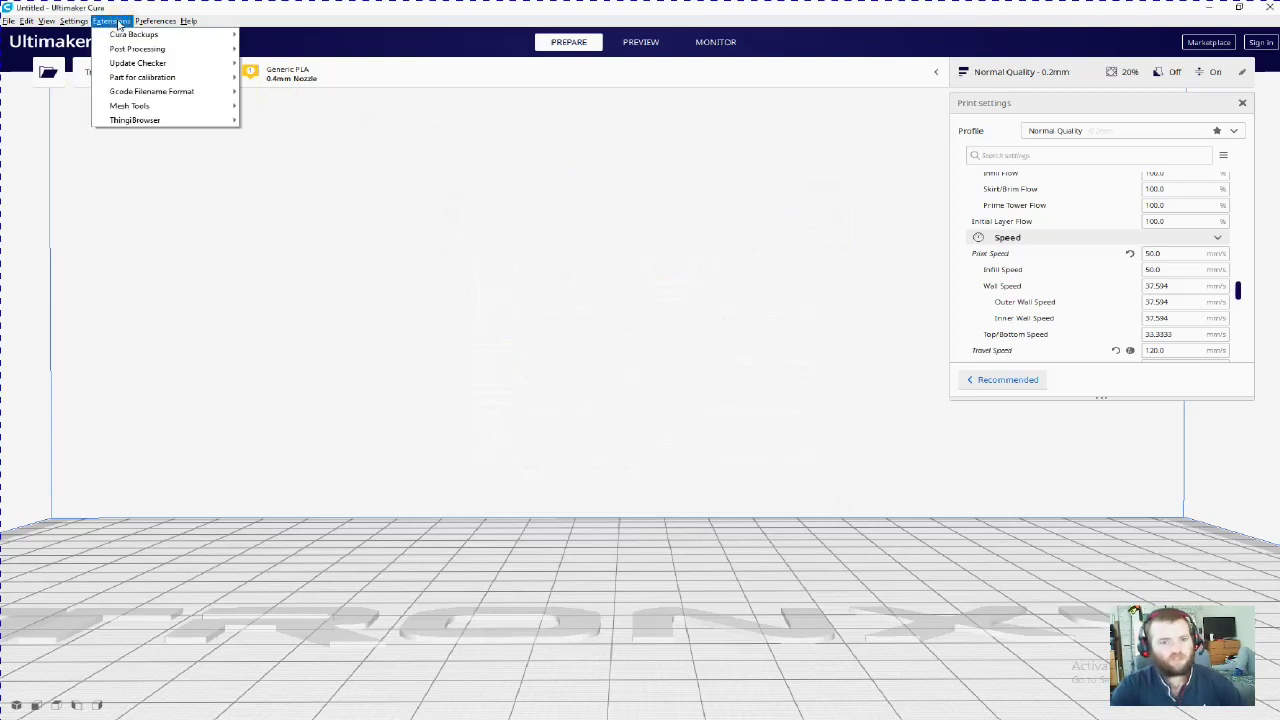
mouse_move(180, 84)
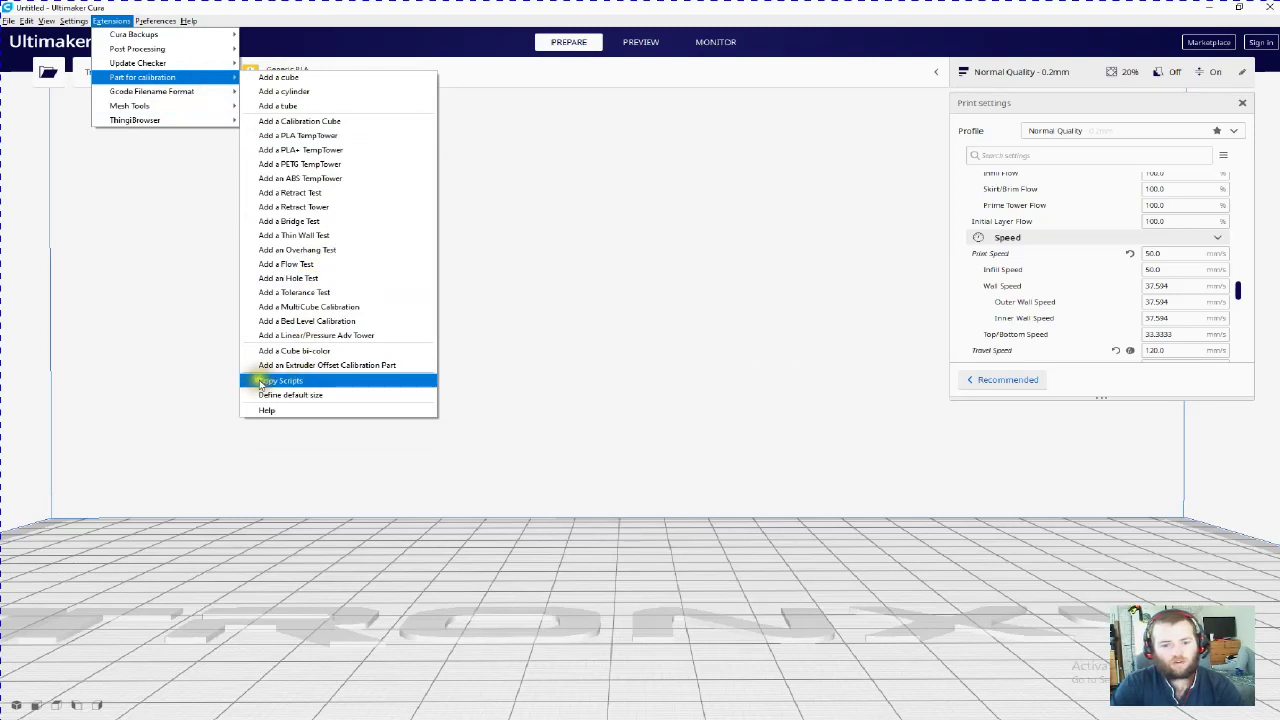
left_click(296, 384)
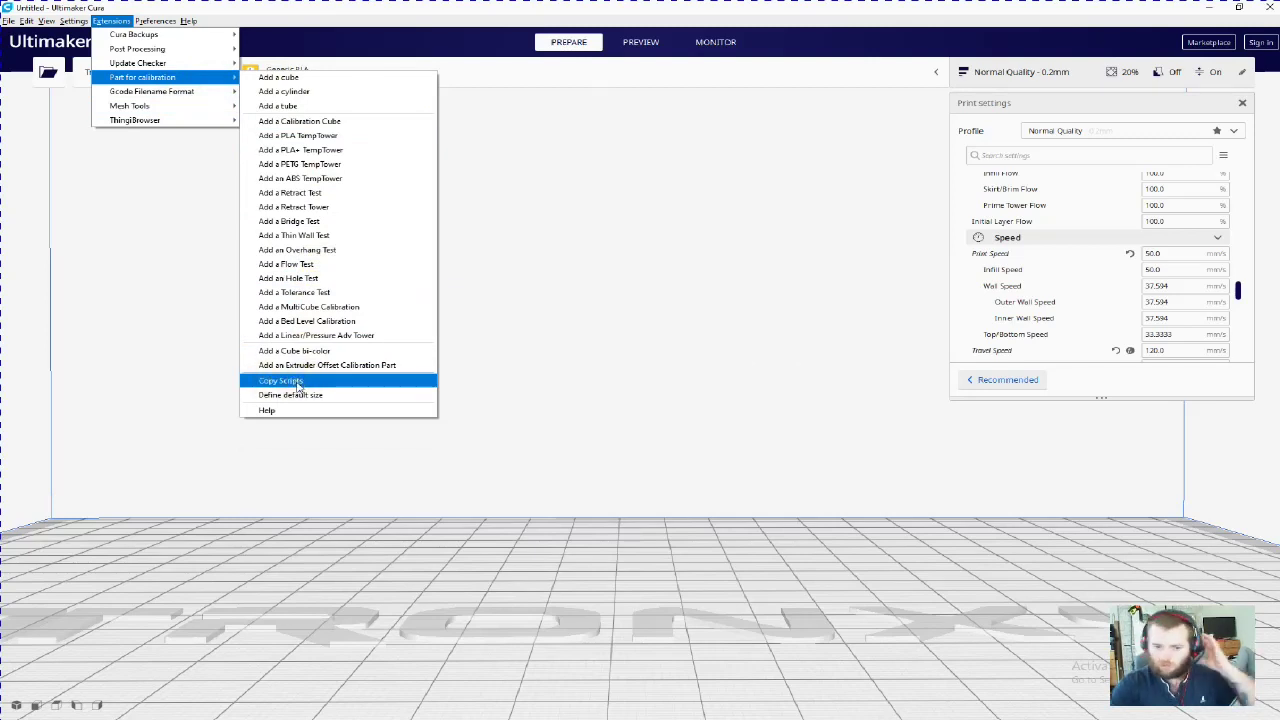
left_click(301, 384)
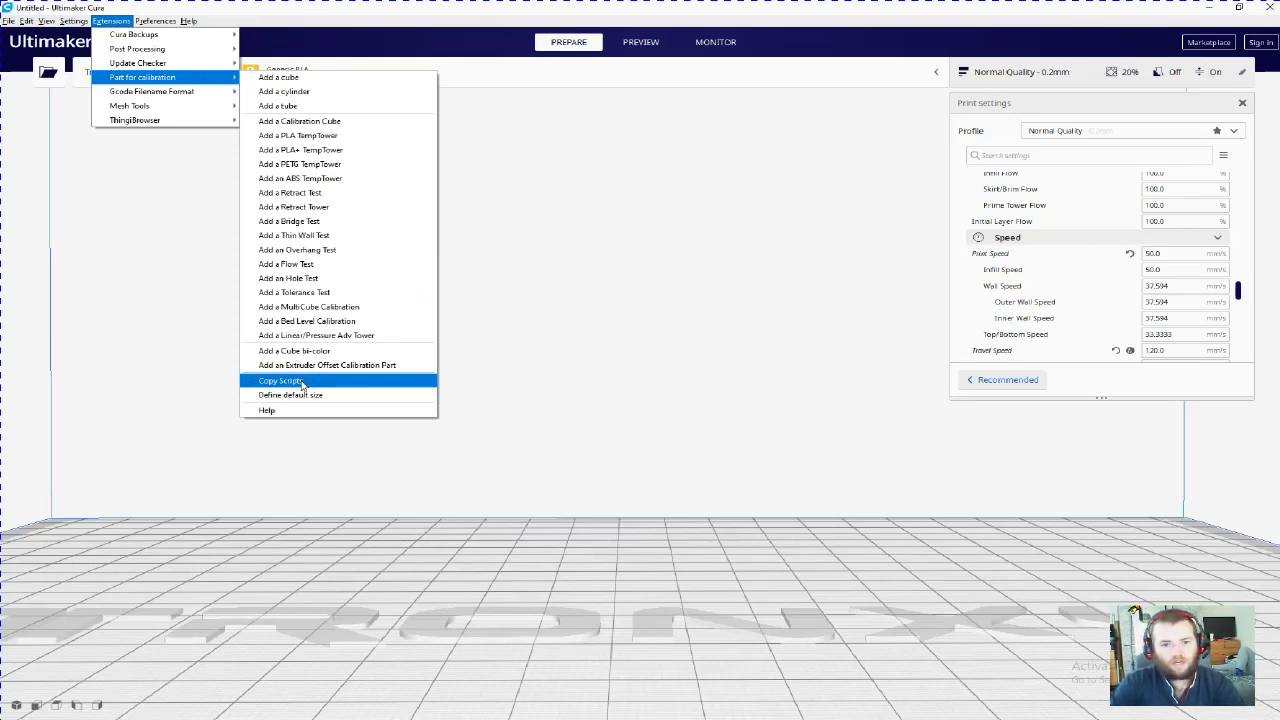
left_click(320, 204)
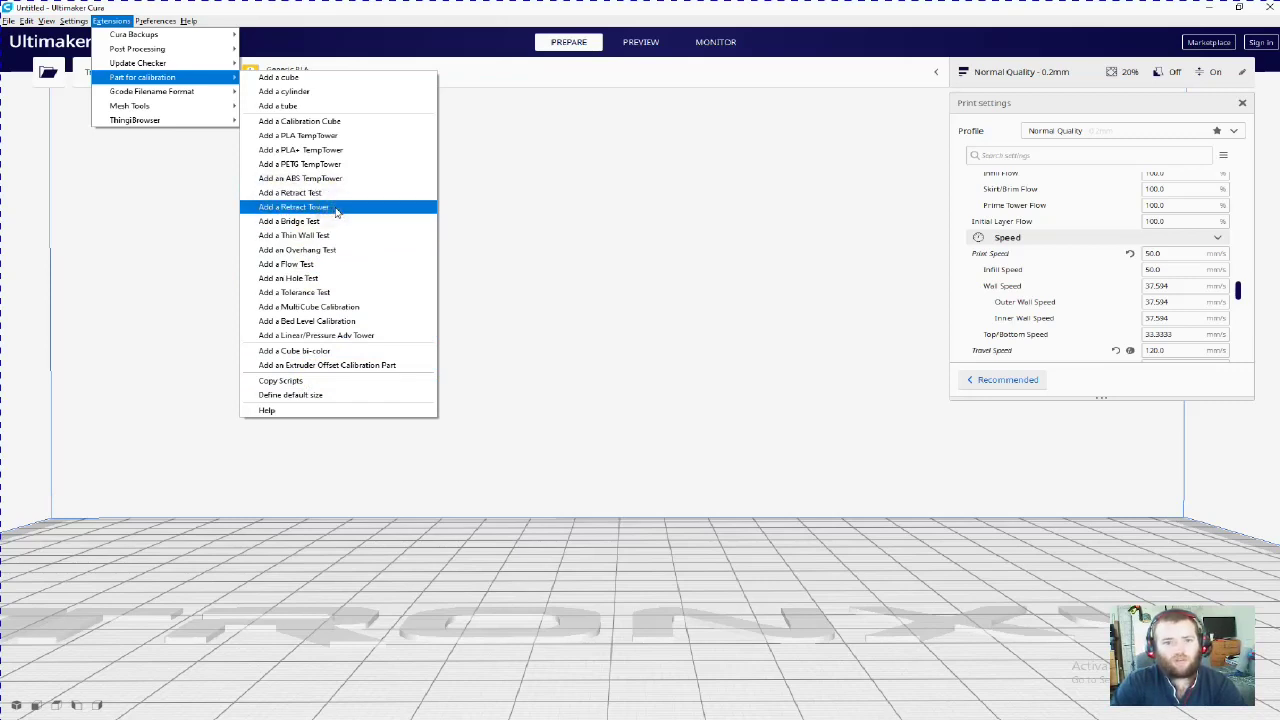
Step: Add a Retract Tower to the build plate and inspect its higher sliced layers in Preview
left_click(336, 208)
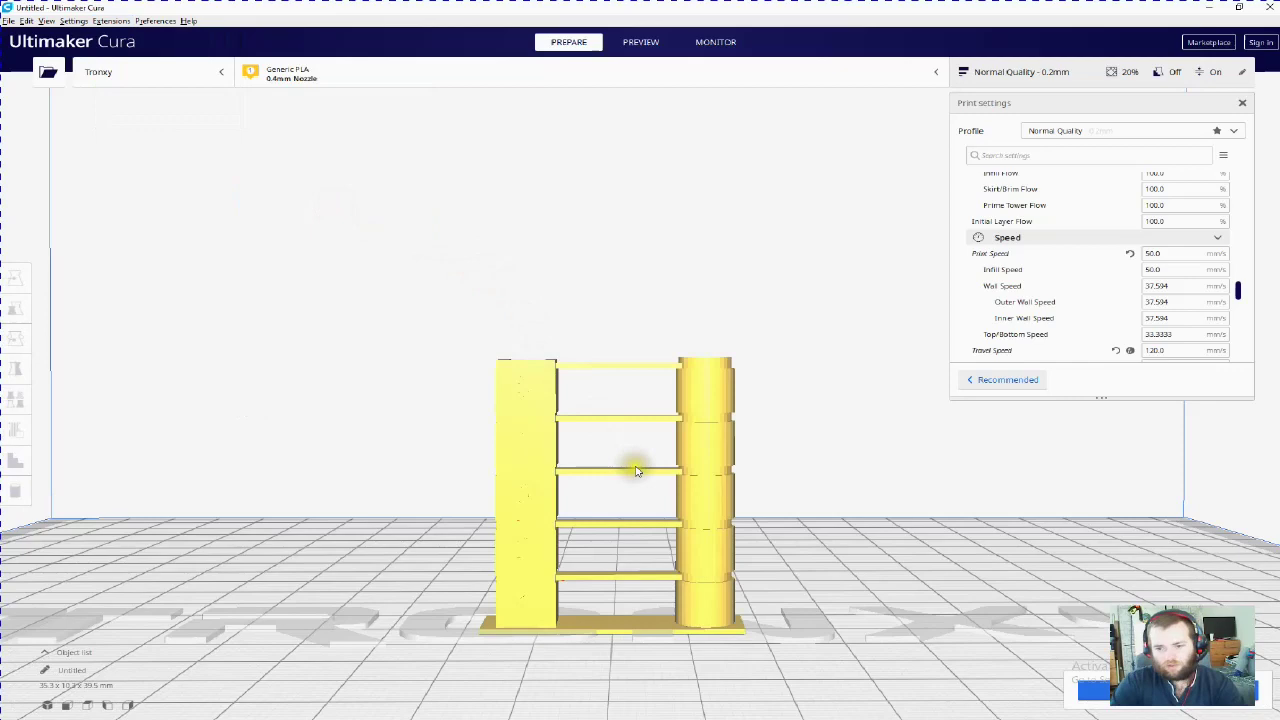
right_click_drag(630, 522, 634, 532)
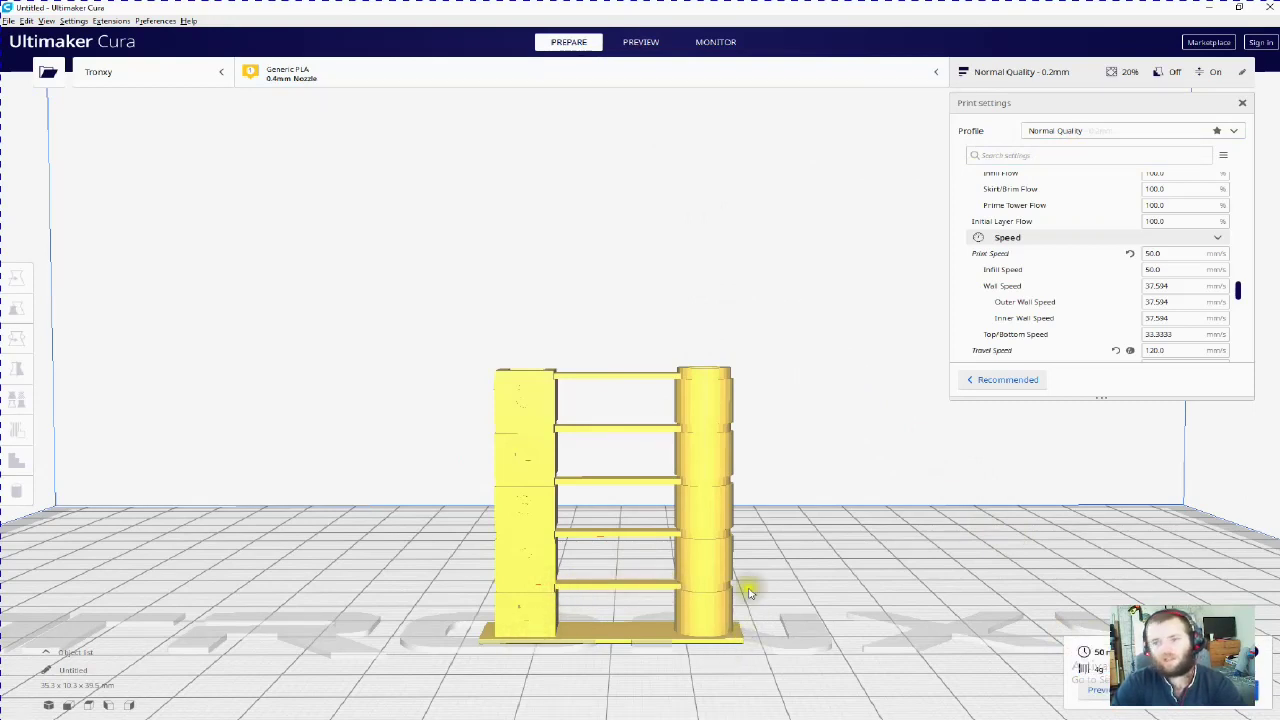
left_click(640, 42)
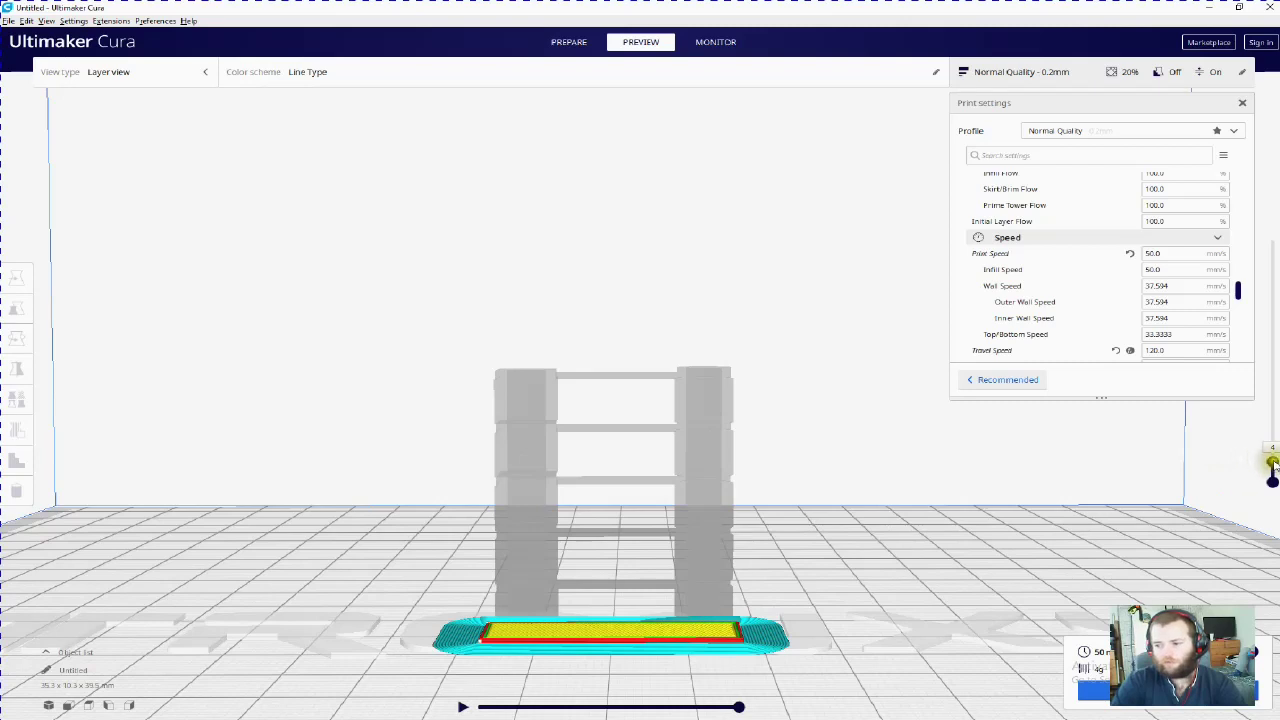
left_click_drag(1272, 465, 1271, 412)
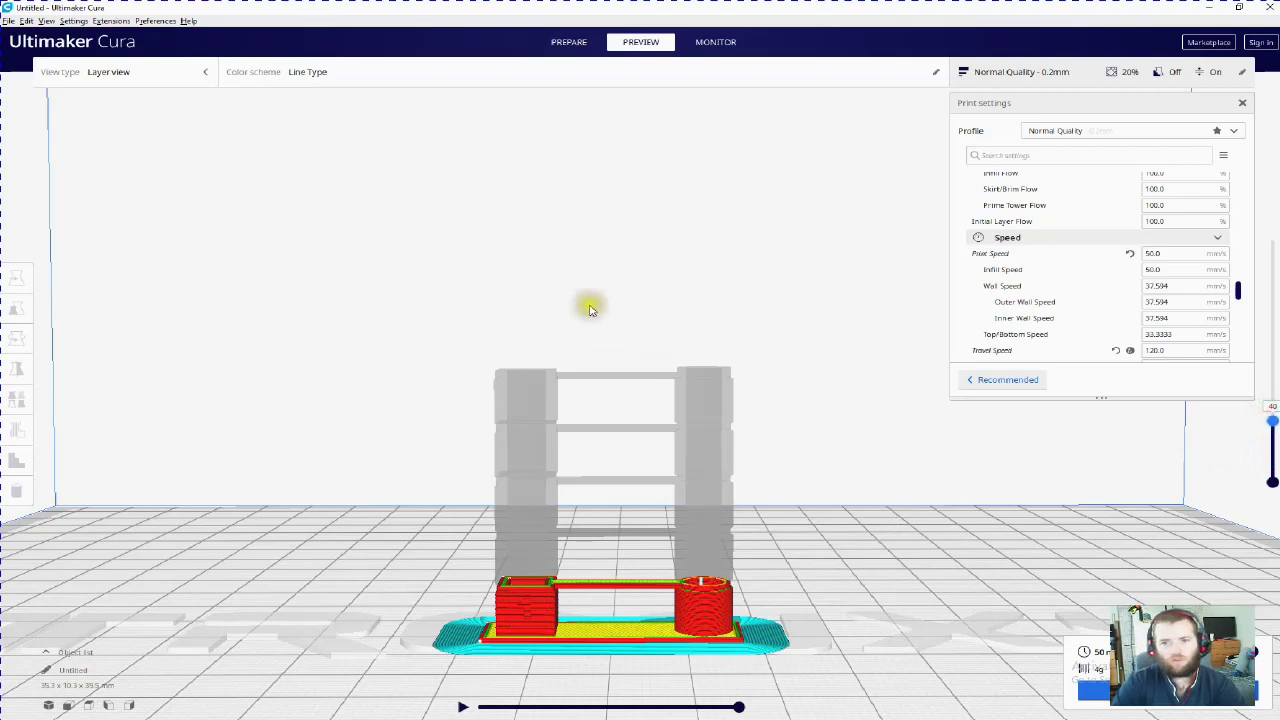
Step: Add the RetractTower script in the Modify G-Code post-processing window
left_click(111, 20)
mouse_move(150, 48)
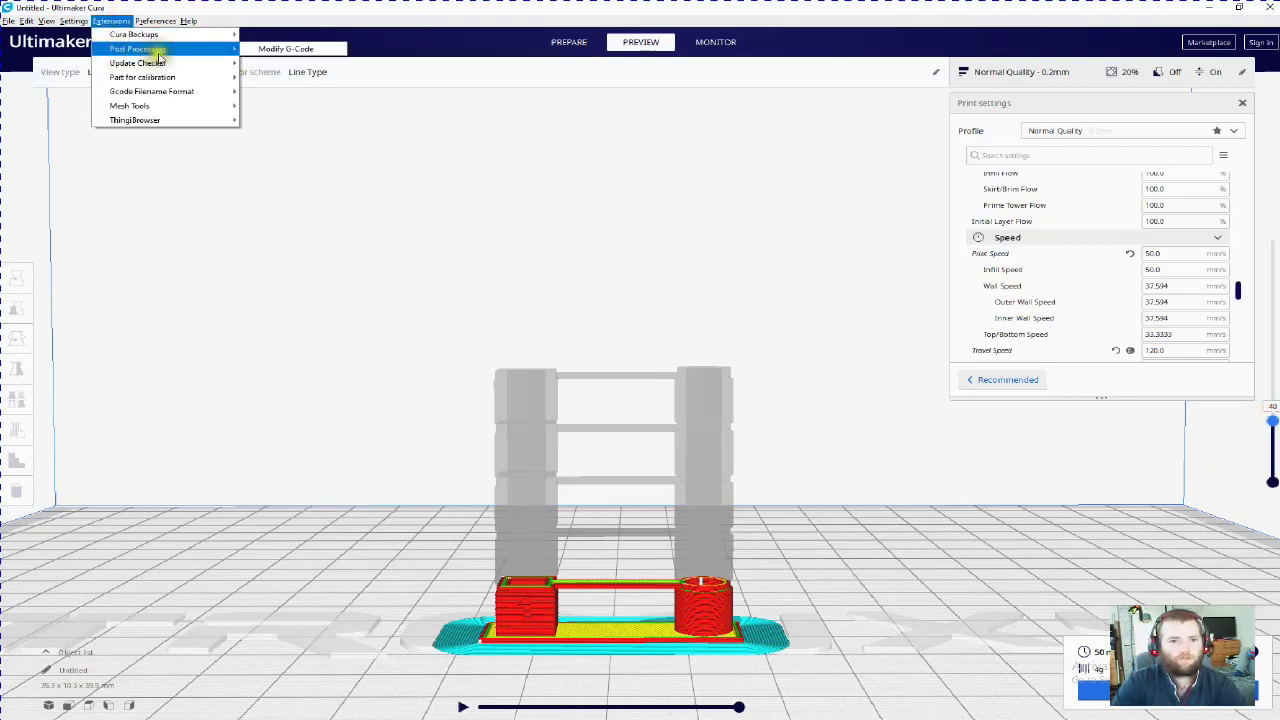
left_click(286, 50)
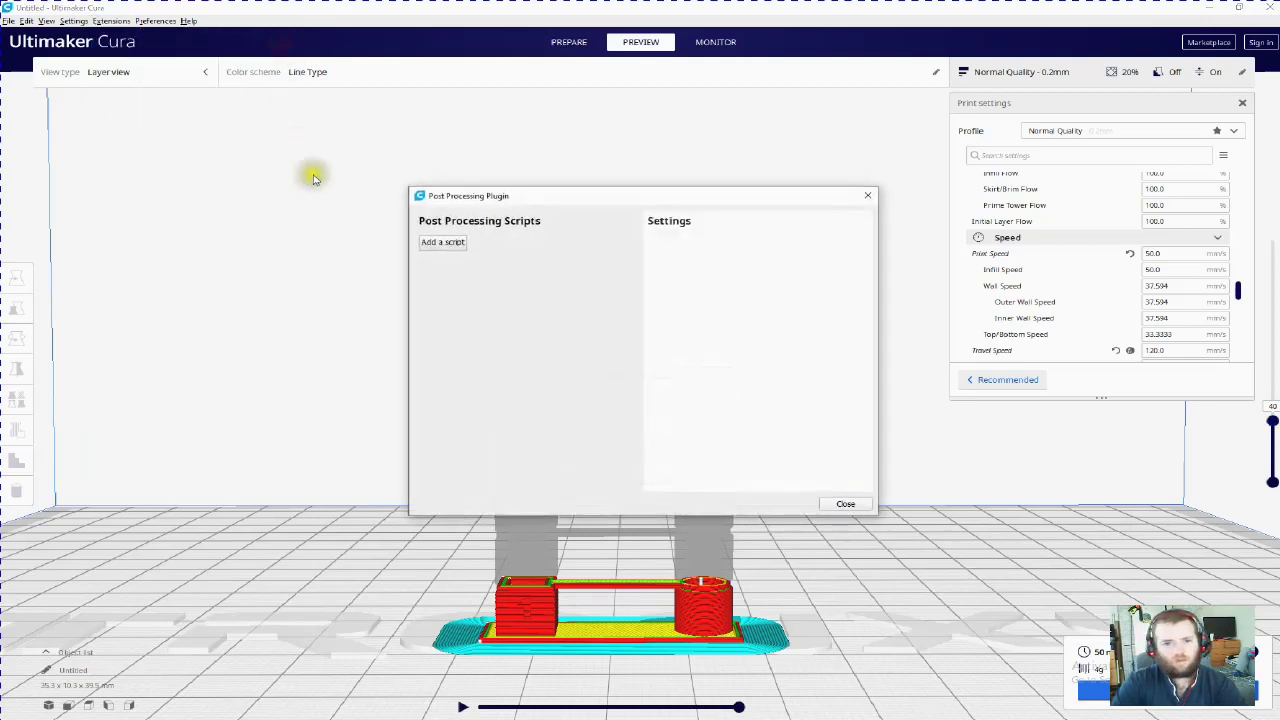
left_click(453, 249)
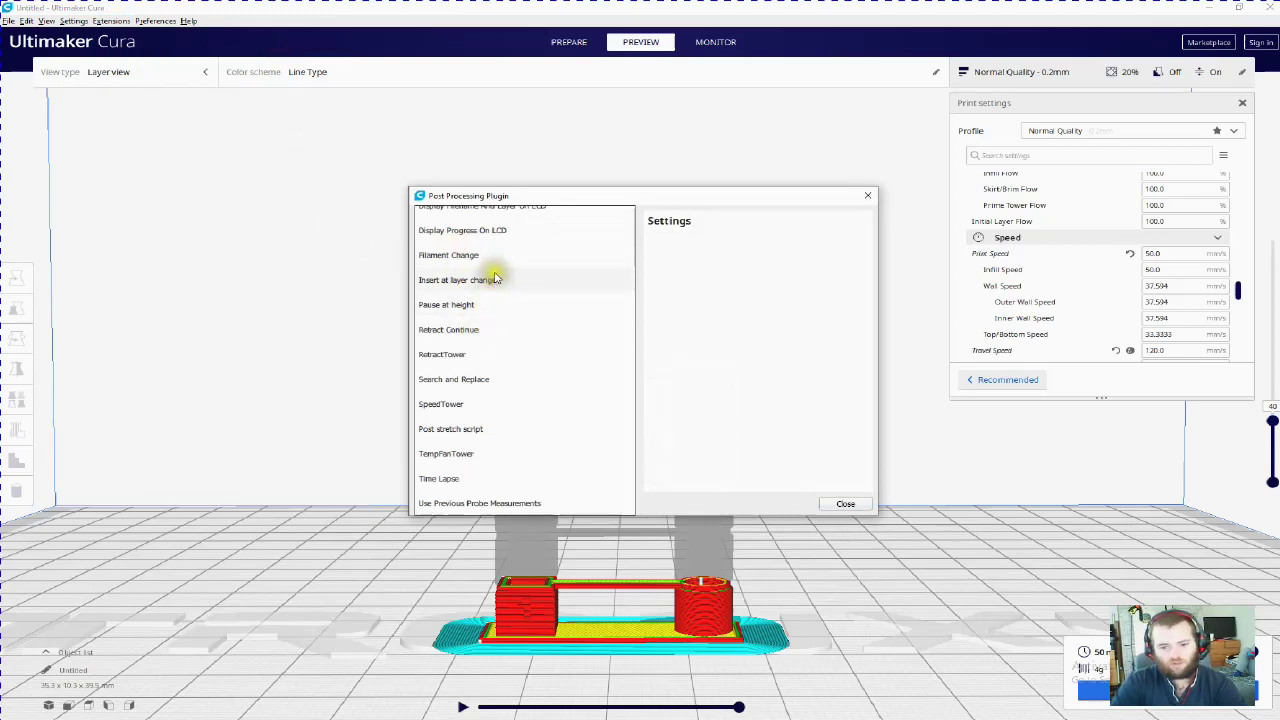
scroll(491, 370, "up", 3)
scroll(492, 380, "down", 5)
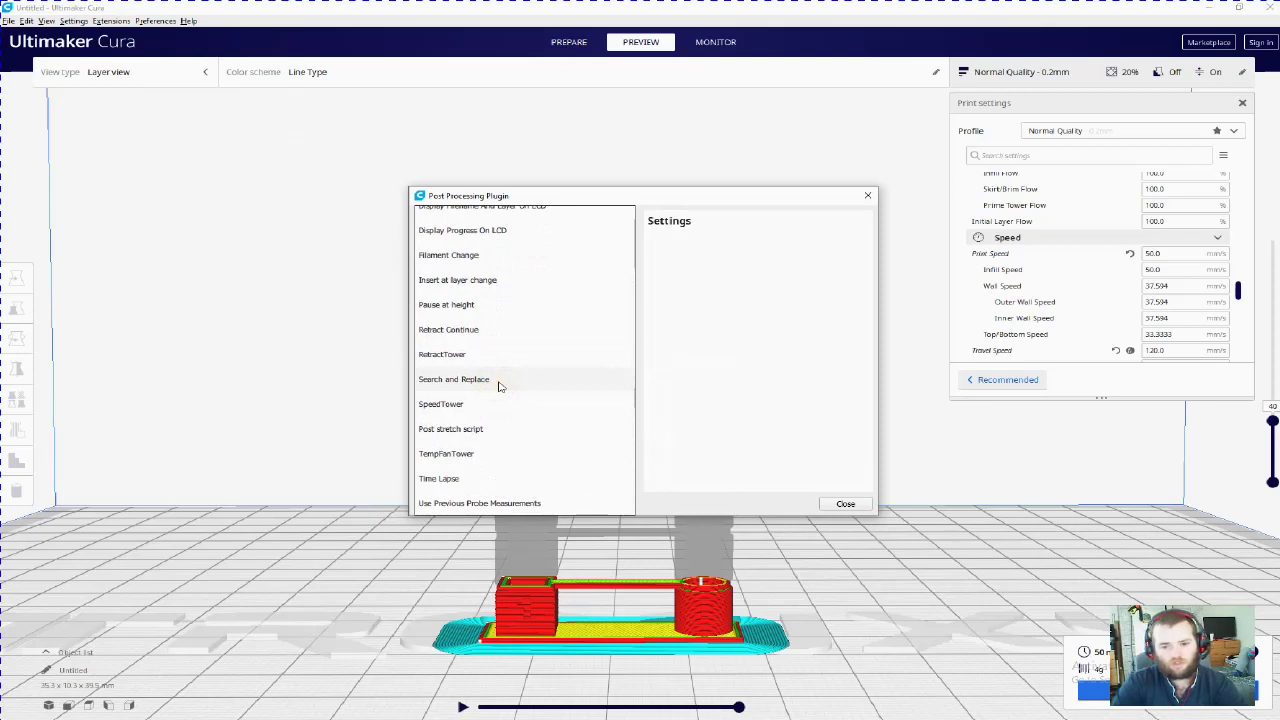
left_click(500, 385)
left_click(490, 403)
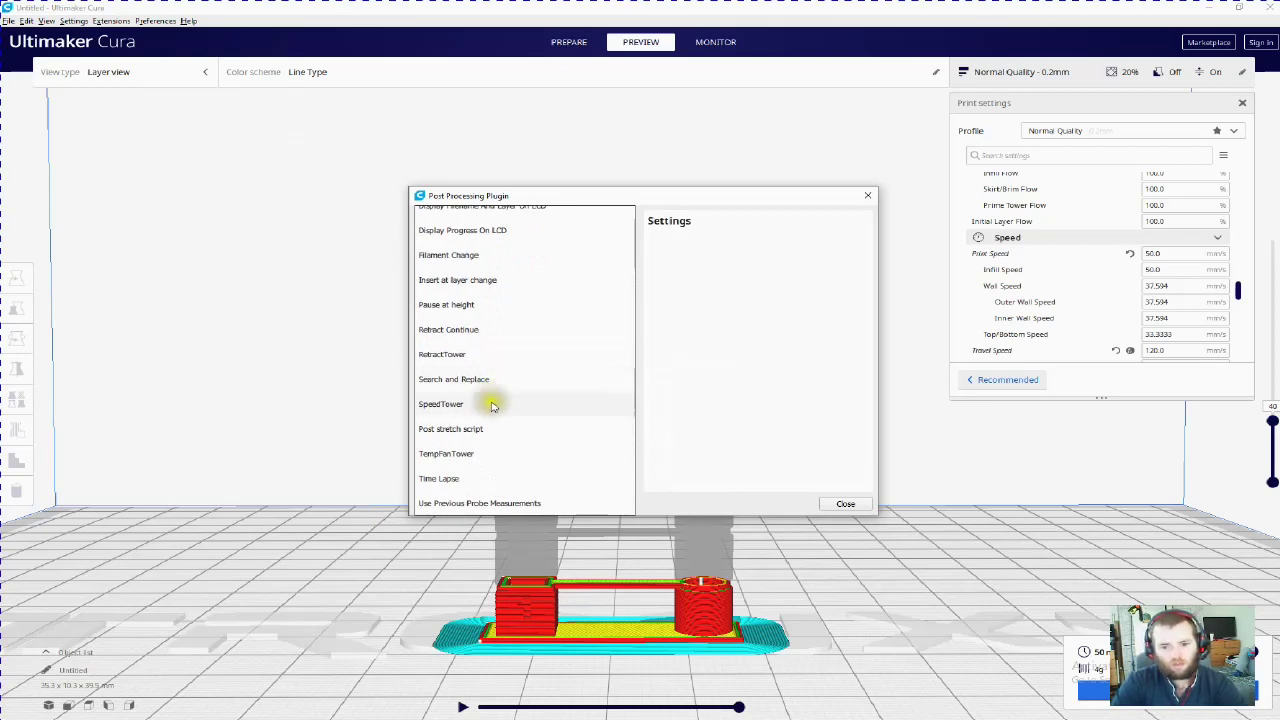
left_click(486, 352)
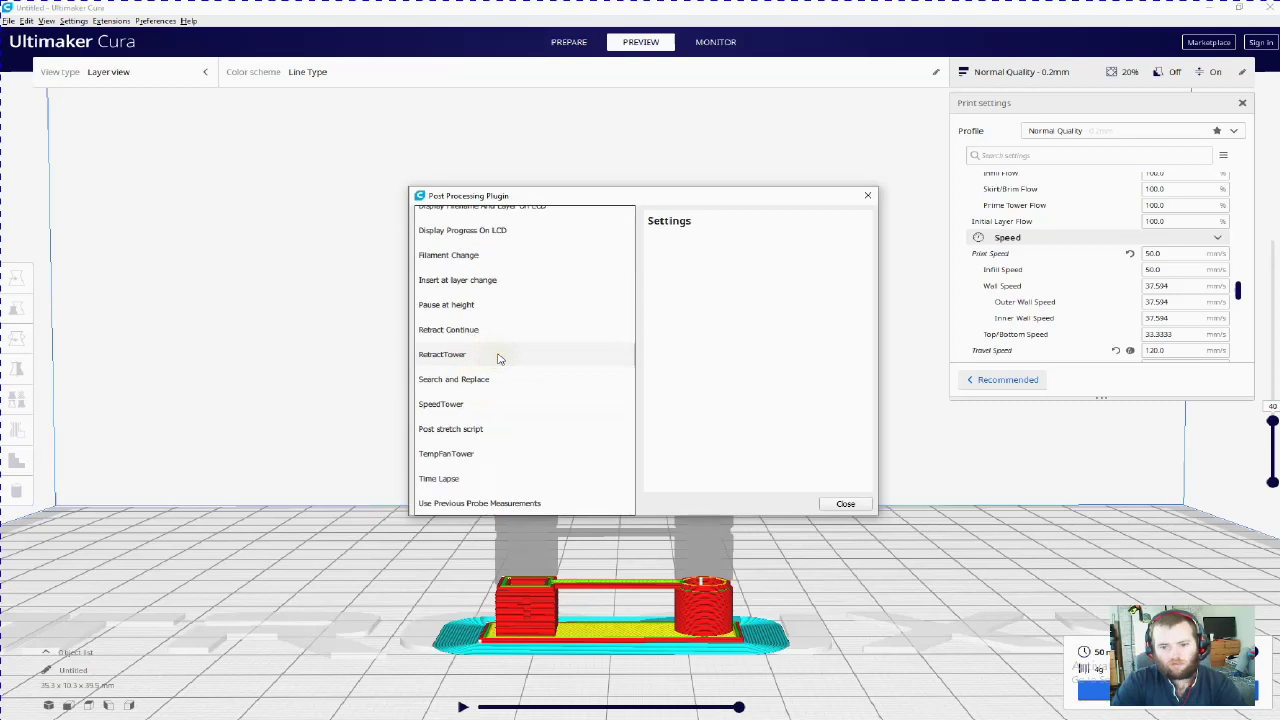
left_click(497, 355)
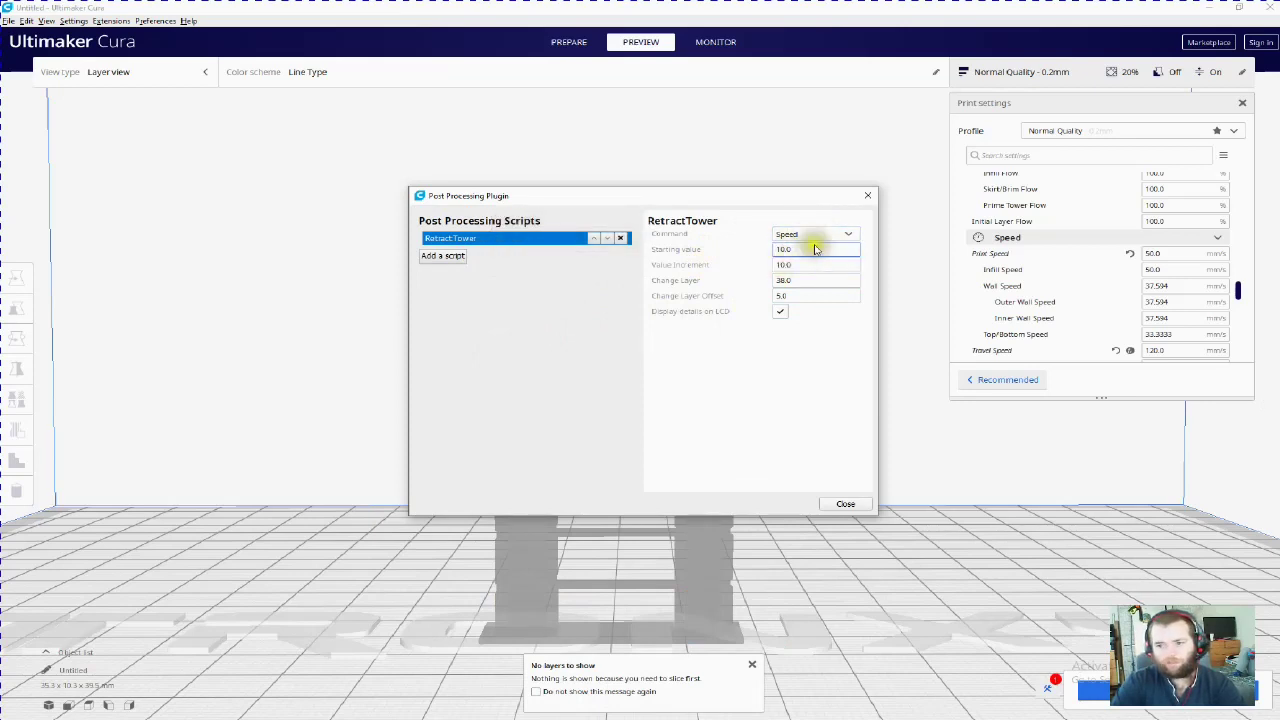
Step: Set RetractTower to Distance: starting value 2.5, increment 1.0, change layer 40, offset 4
left_click(782, 249)
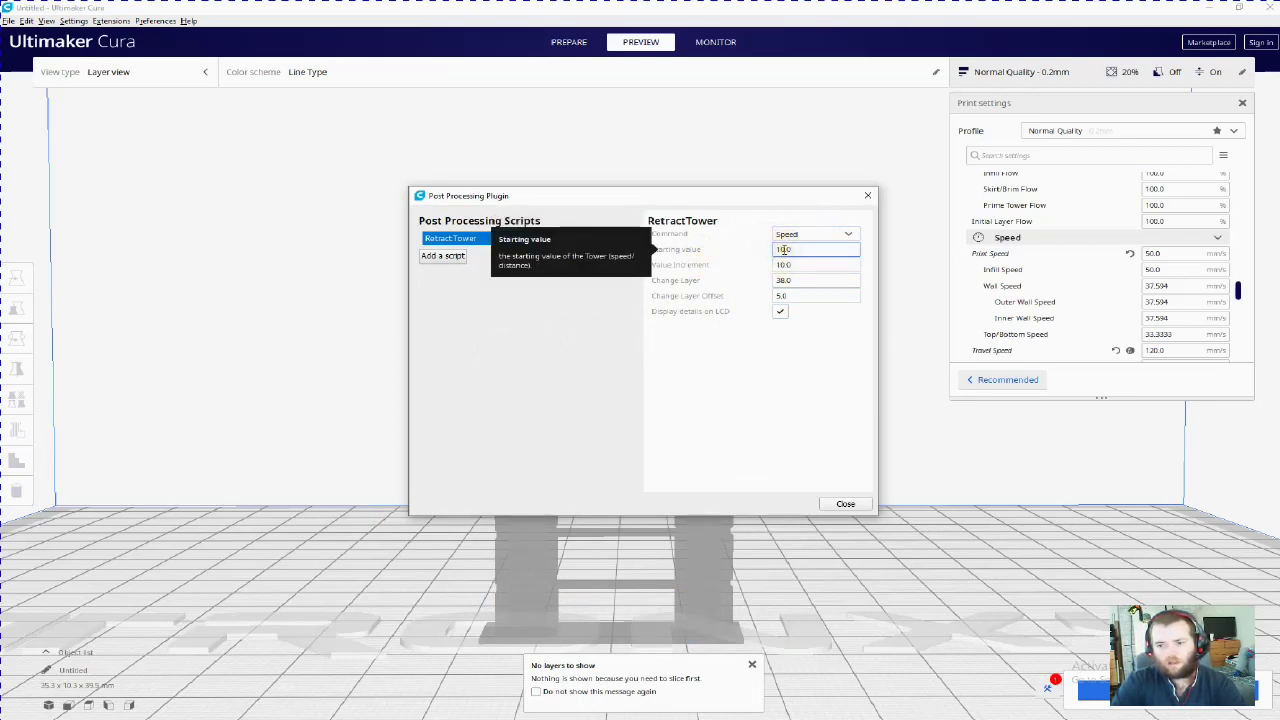
double_click(783, 249)
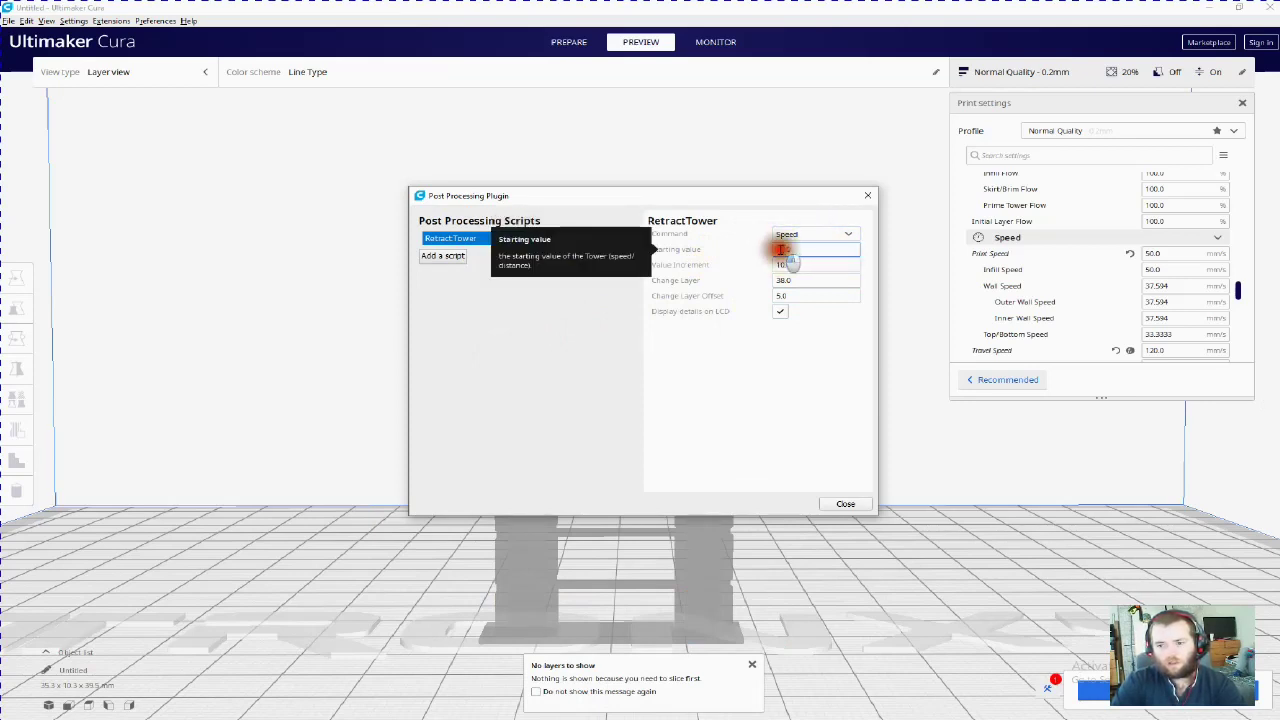
left_click(829, 235)
left_click(790, 263)
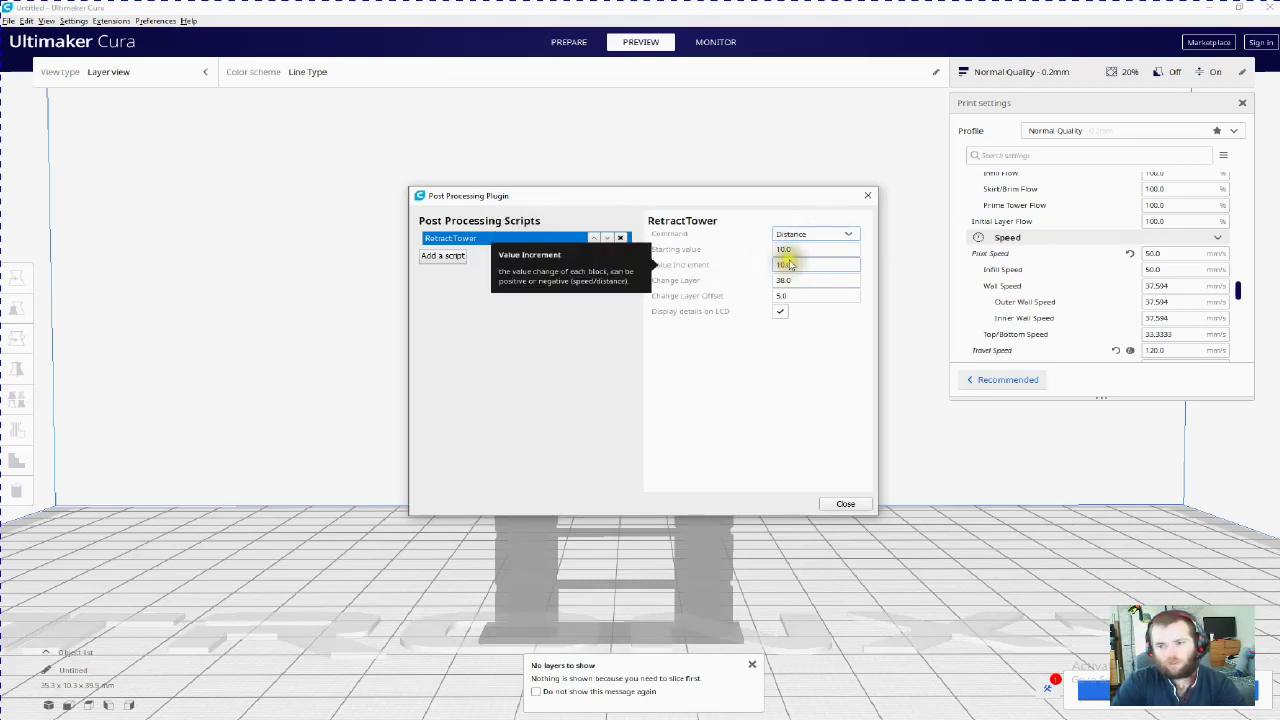
double_click(778, 250)
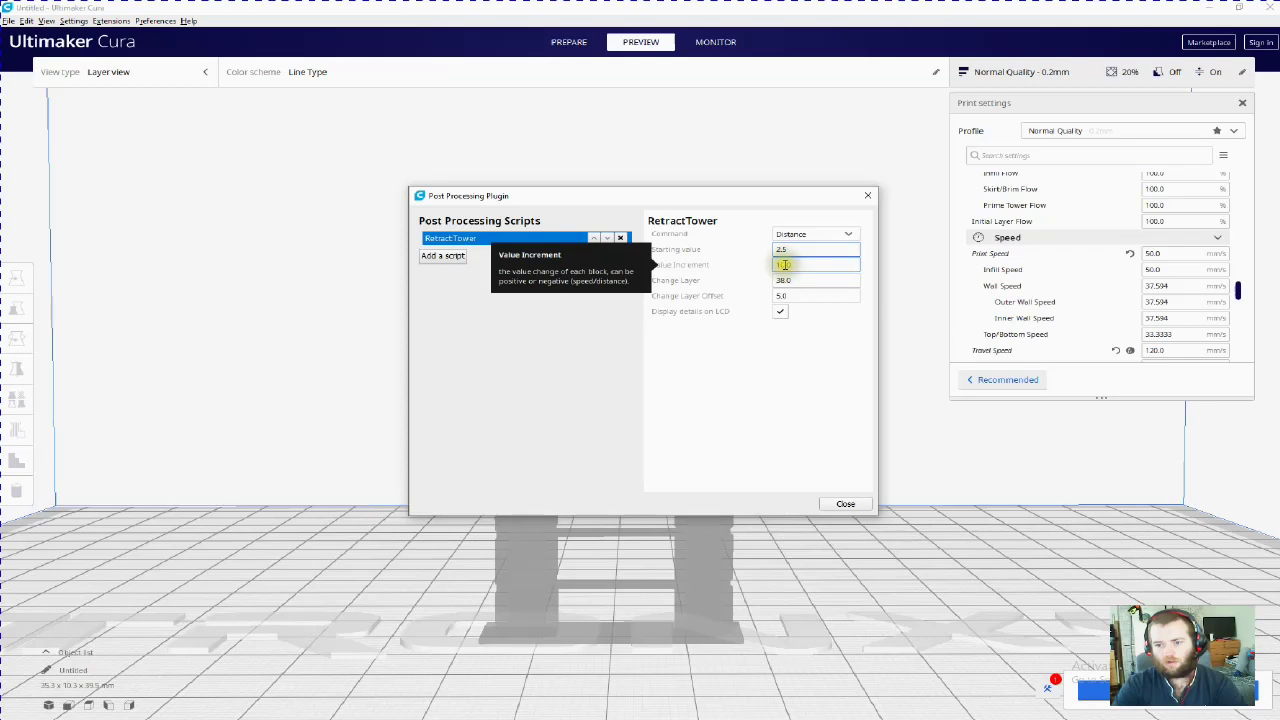
double_click(779, 264)
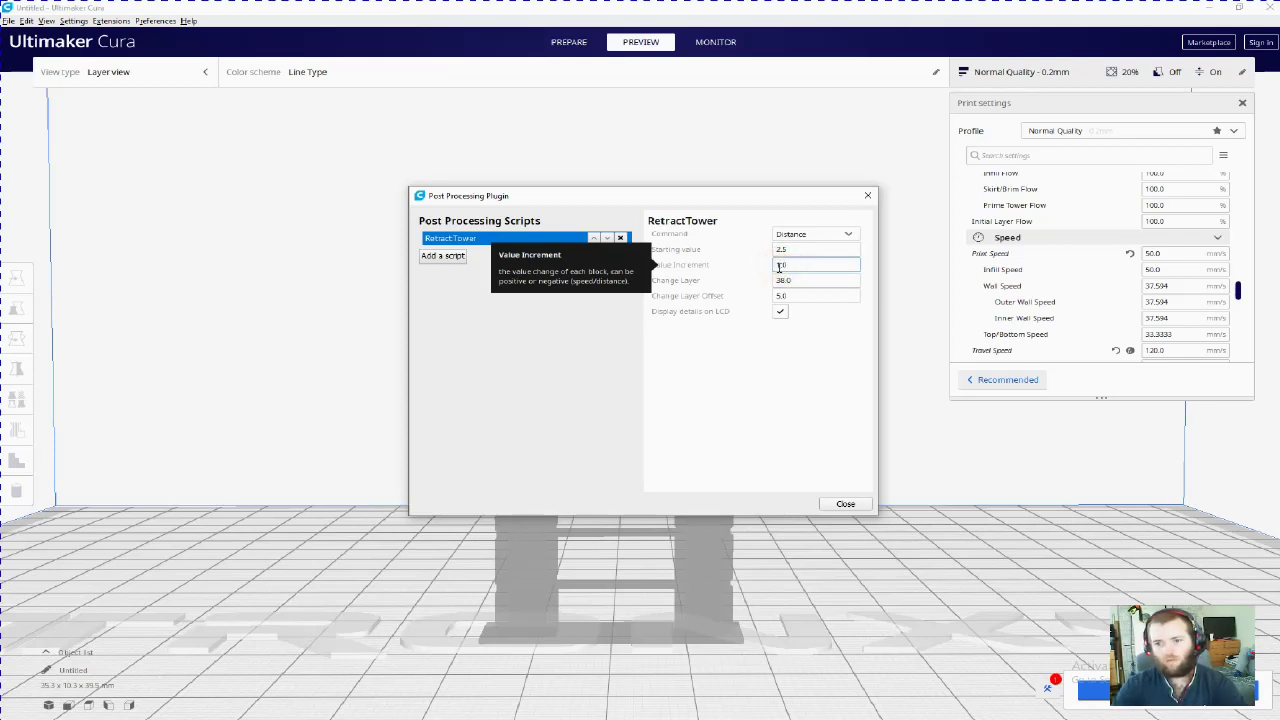
double_click(789, 281)
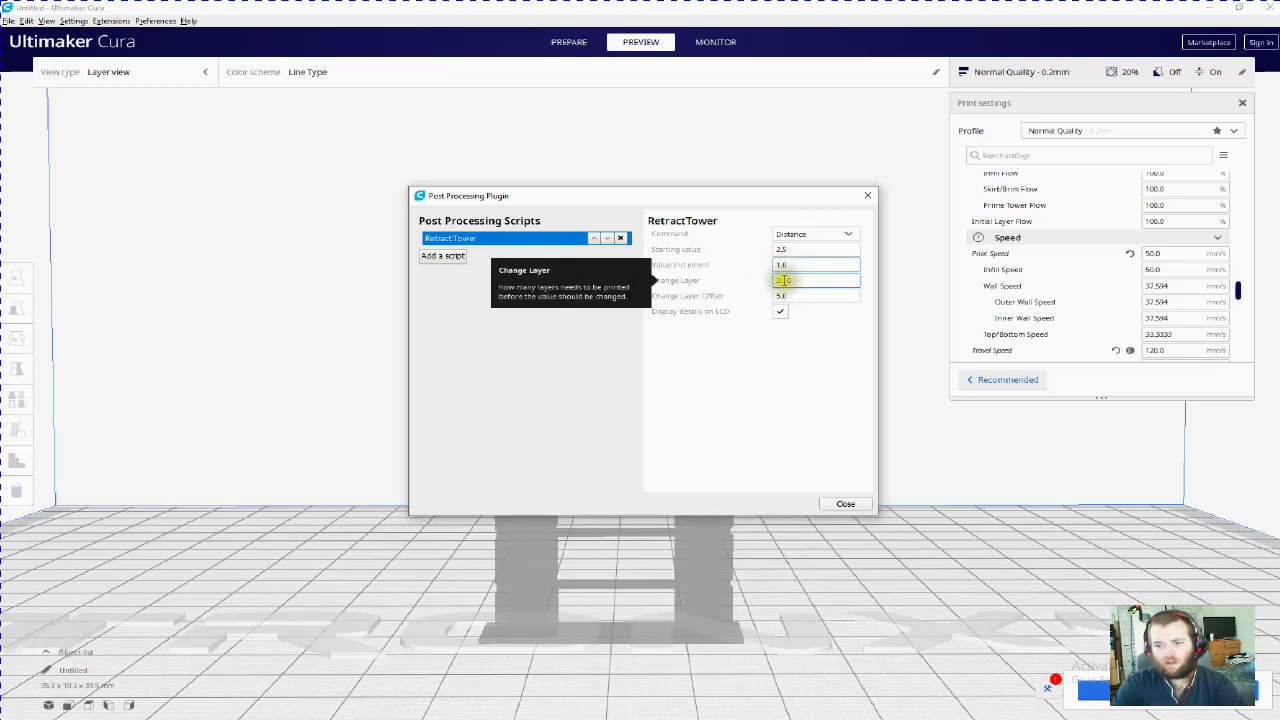
double_click(786, 280)
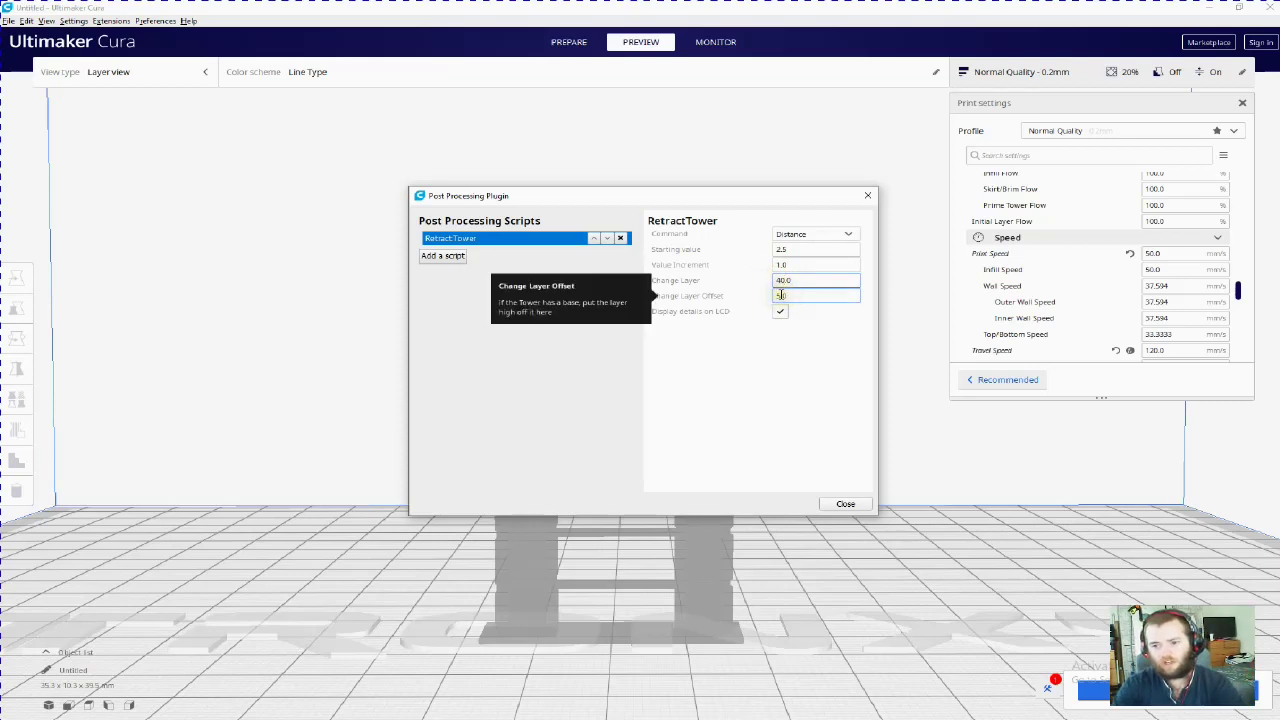
left_click(776, 296)
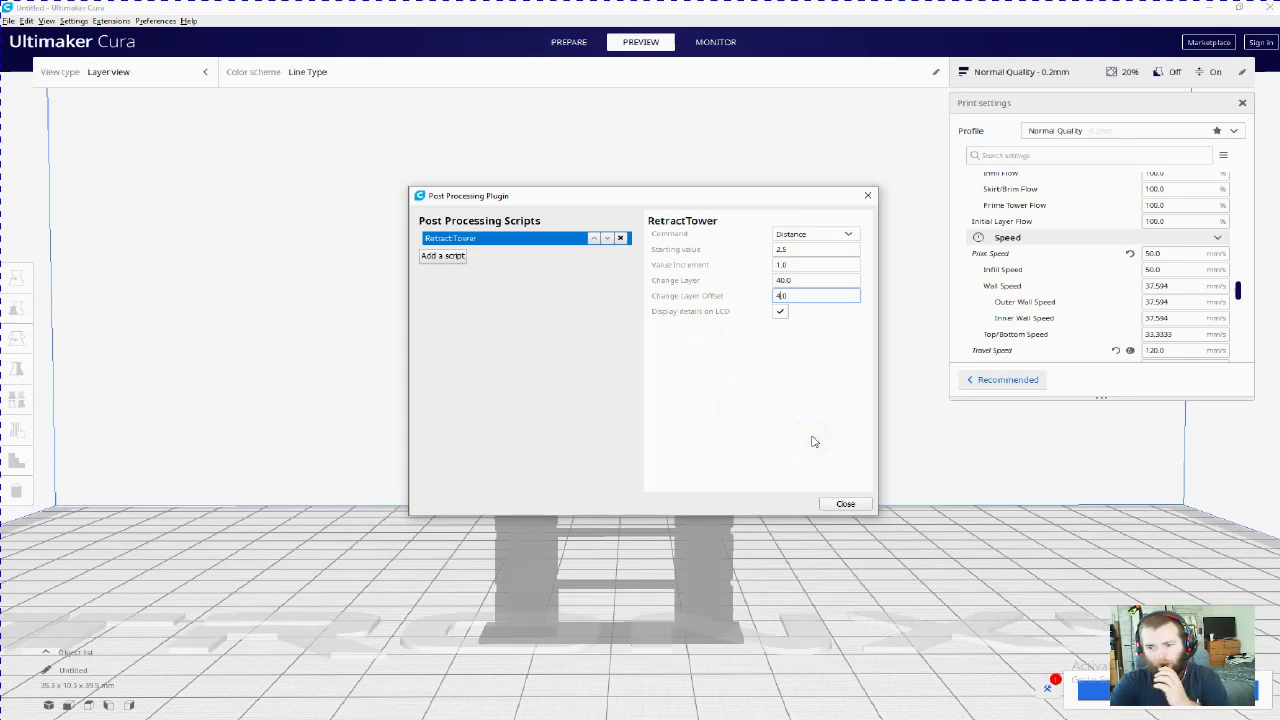
Step: Close the post-processing scripts window and slice the tower
left_click(835, 506)
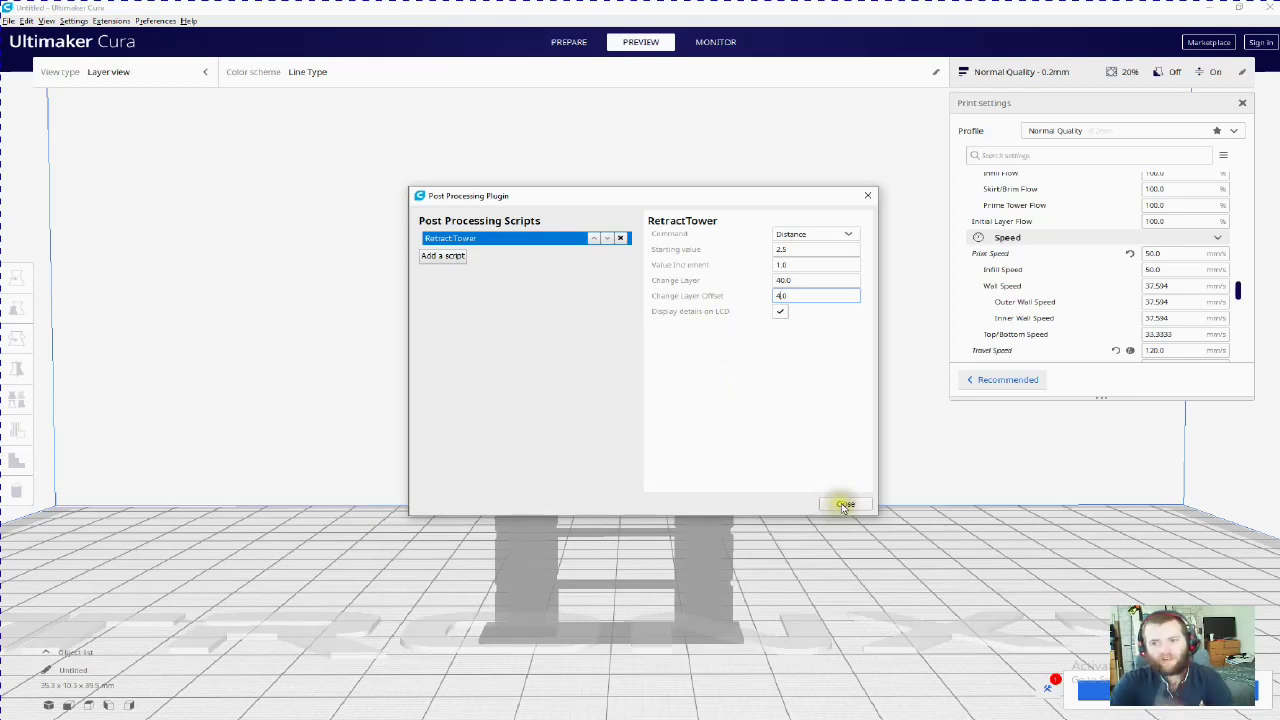
left_click(846, 503)
left_click(846, 503)
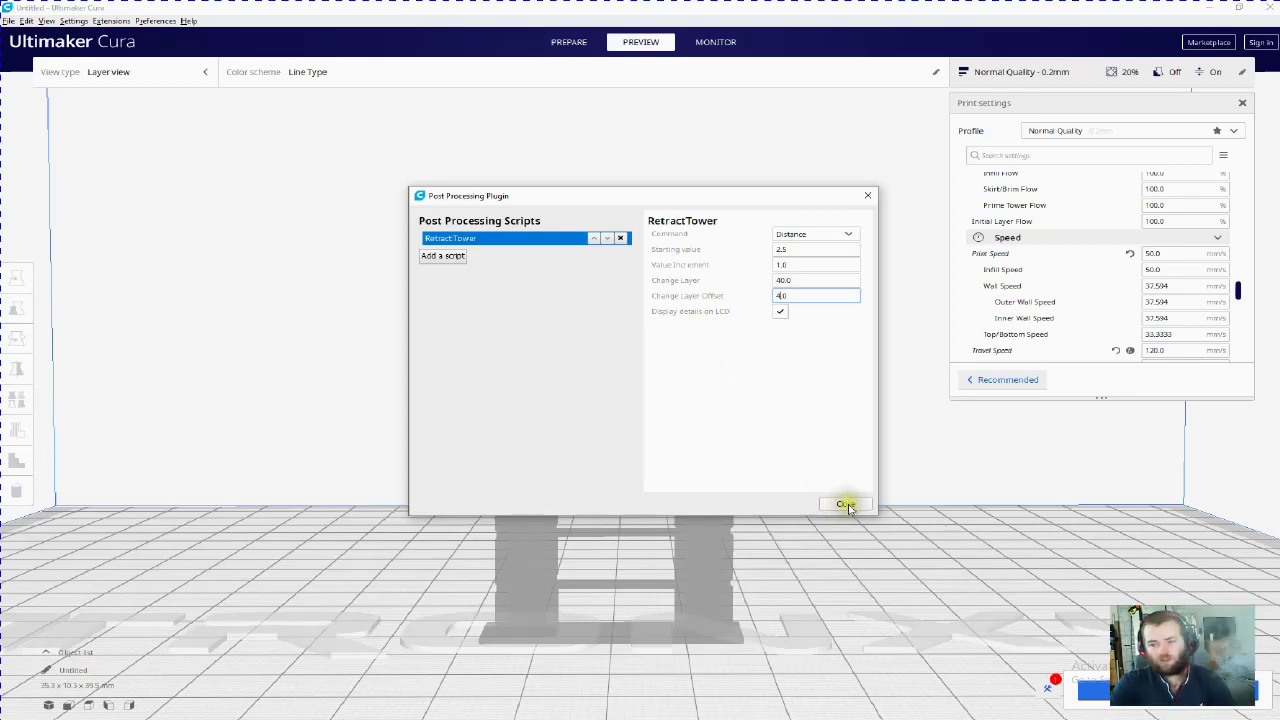
left_click(847, 505)
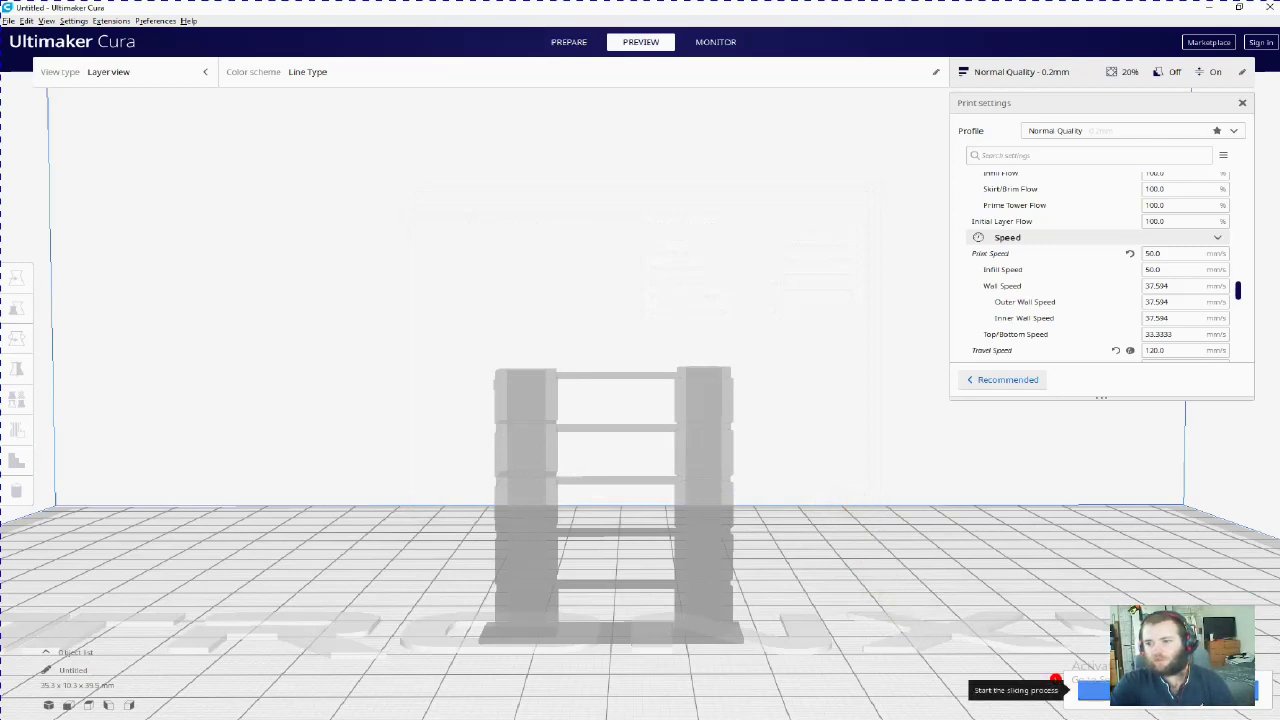
left_click(1090, 690)
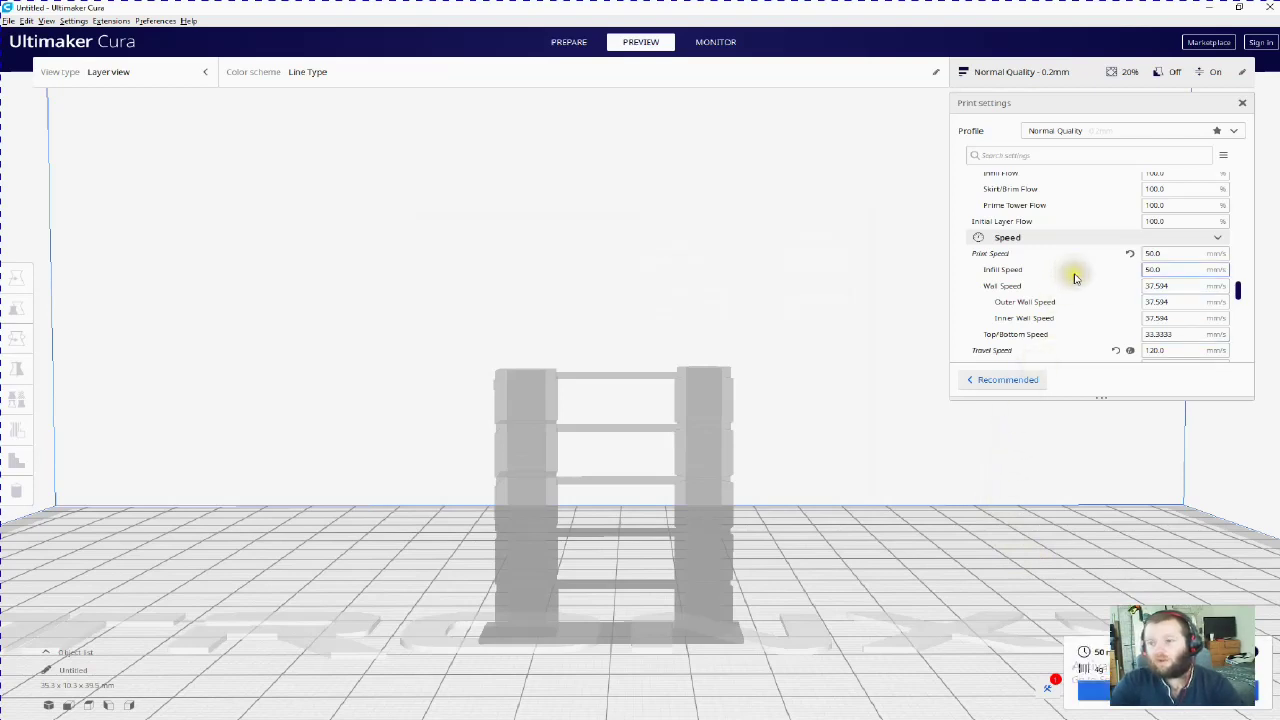
Step: Scroll the custom settings down to the Travel section's Retraction Distance and Retraction Speed
scroll(1075, 278, "up", 1)
scroll(1076, 279, "up", 2)
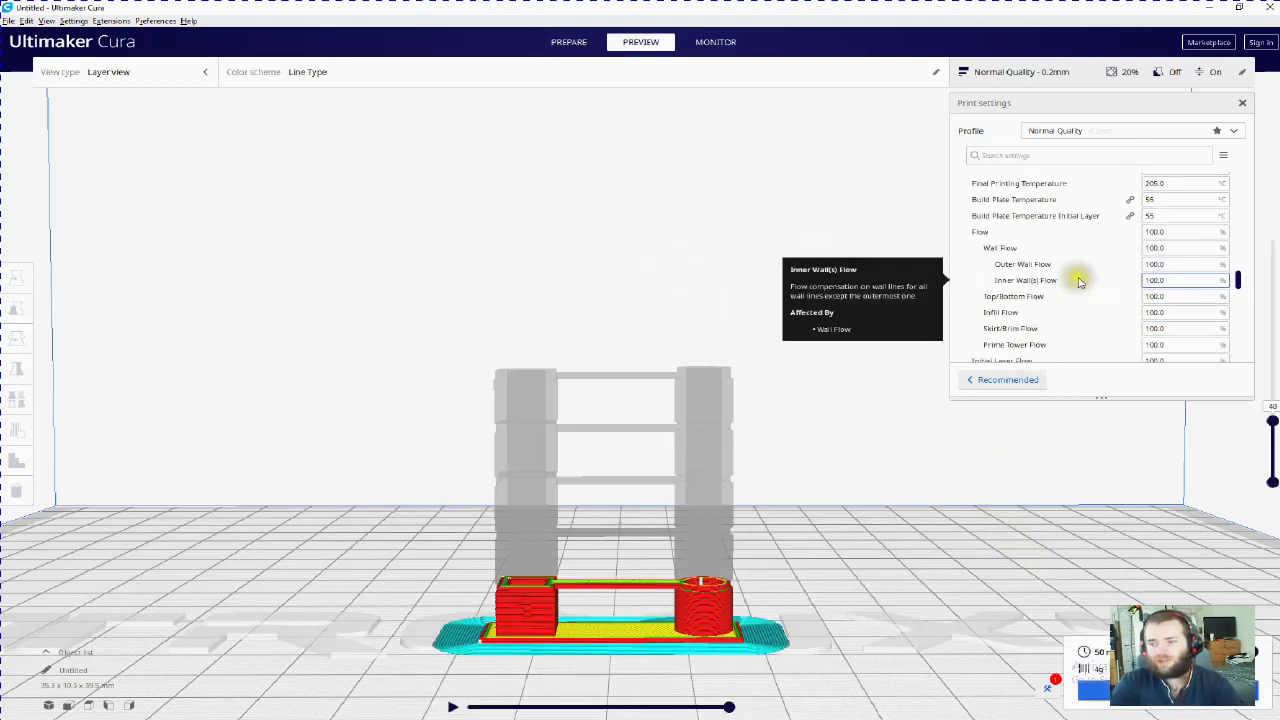
scroll(1078, 282, "up", 3)
scroll(1078, 282, "down", 2)
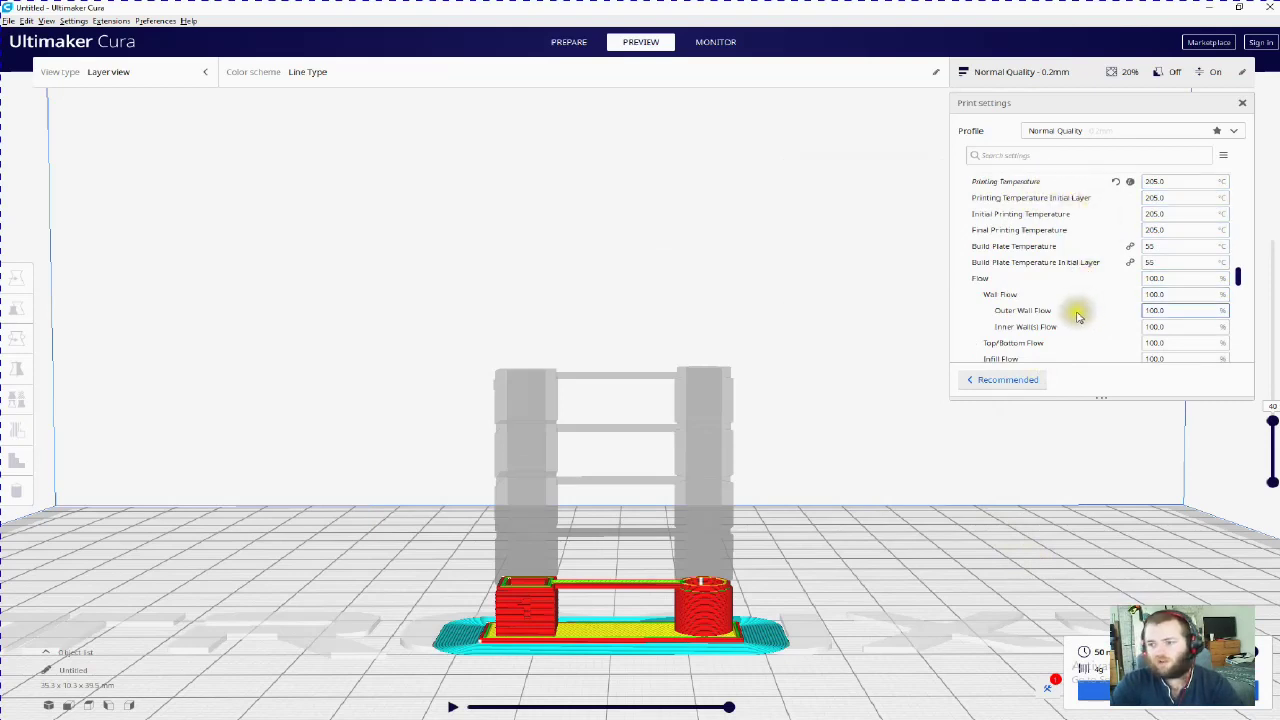
scroll(1071, 317, "down", 3)
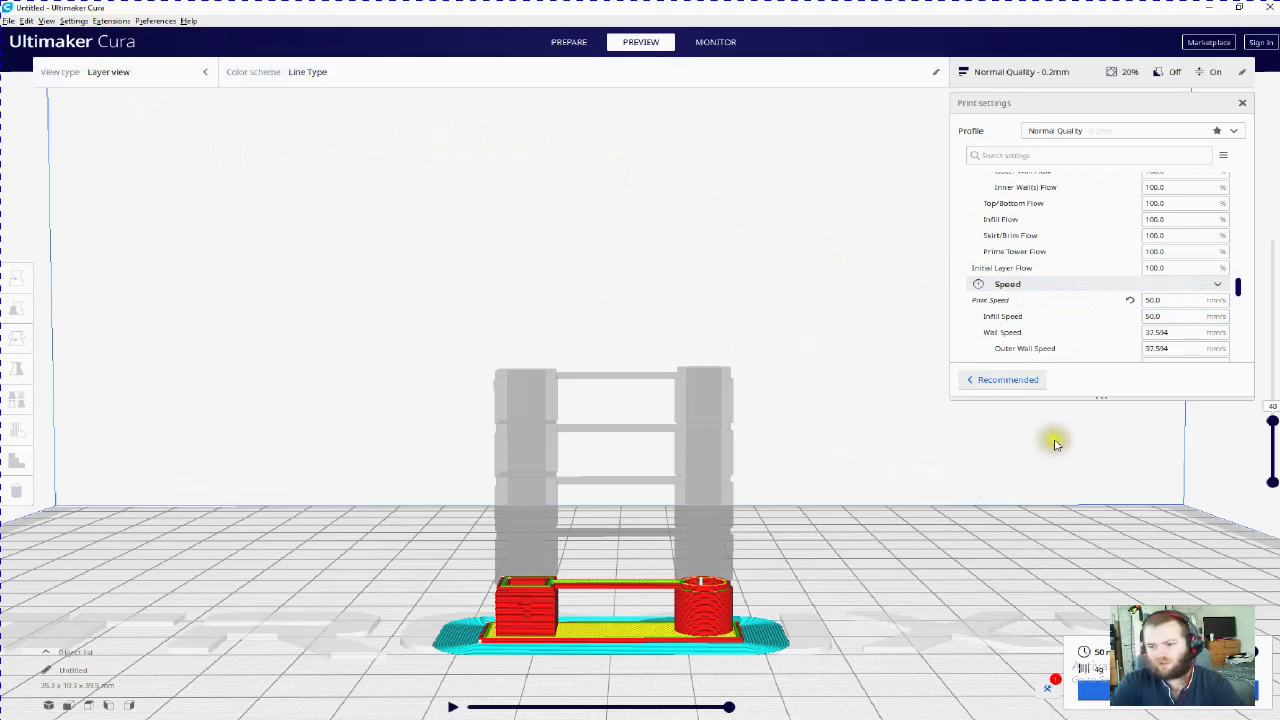
mouse_move(1097, 307)
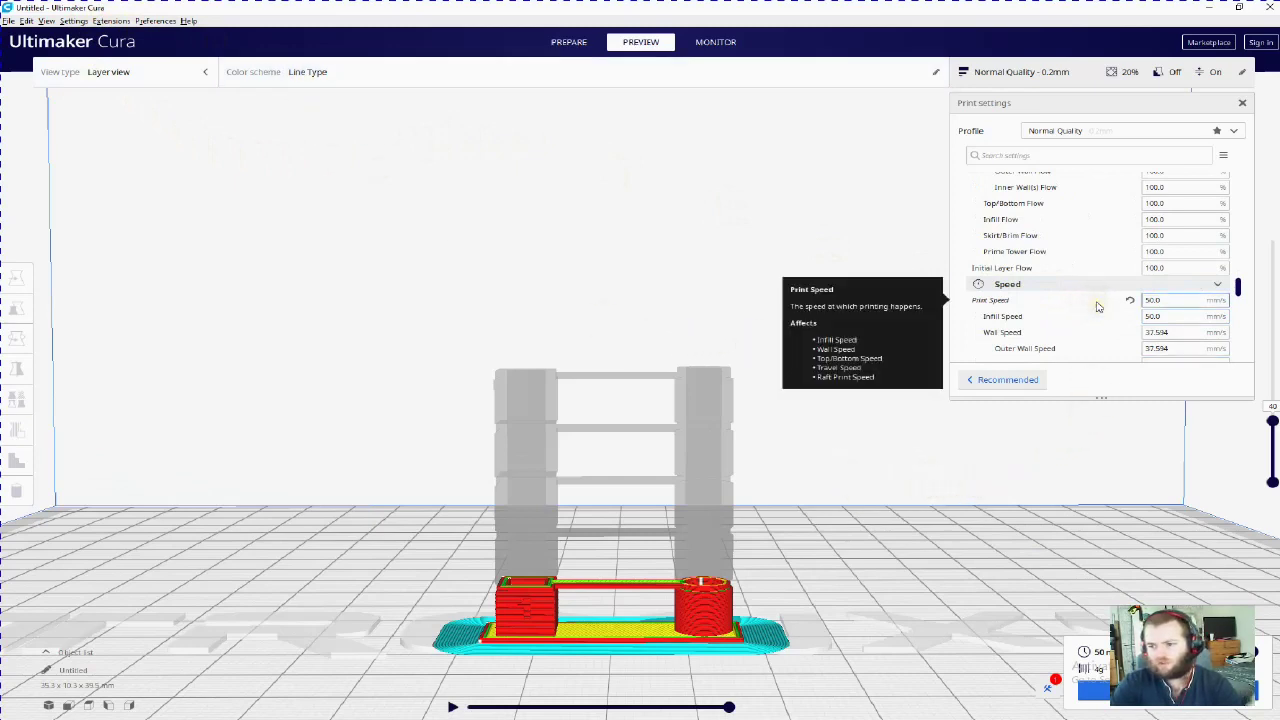
scroll(1117, 325, "down", 3)
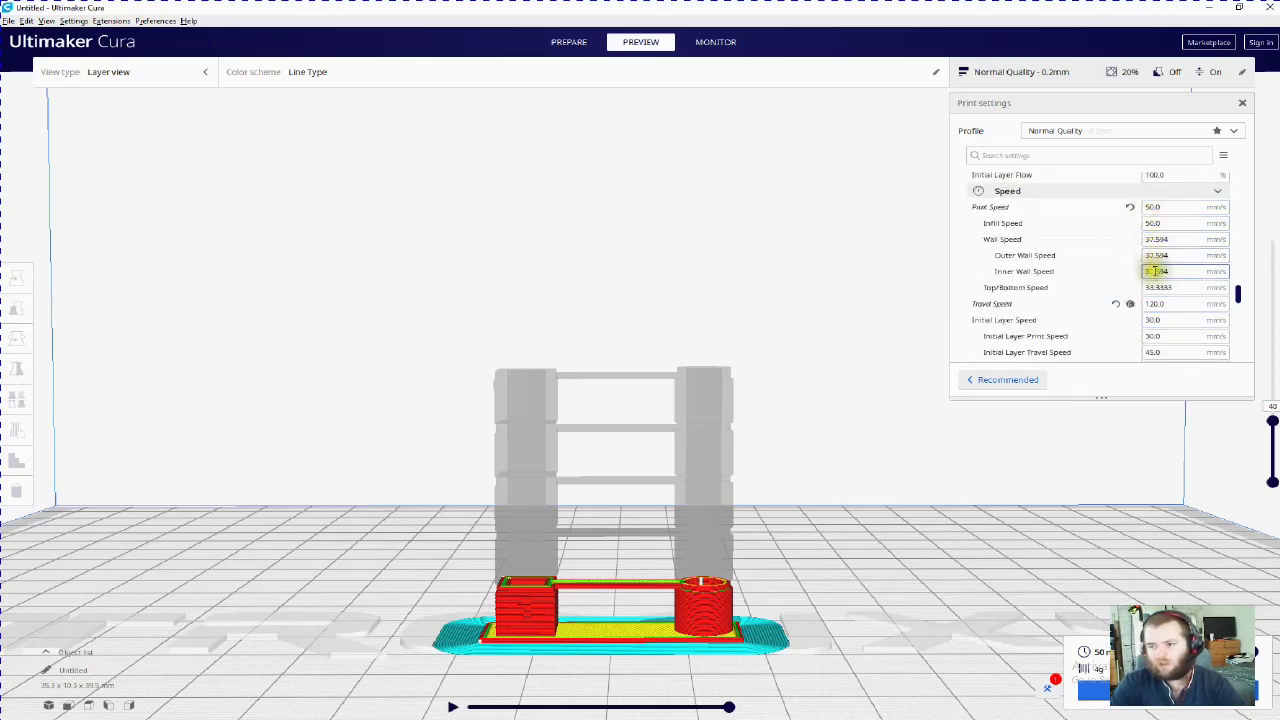
scroll(1120, 290, "down", 3)
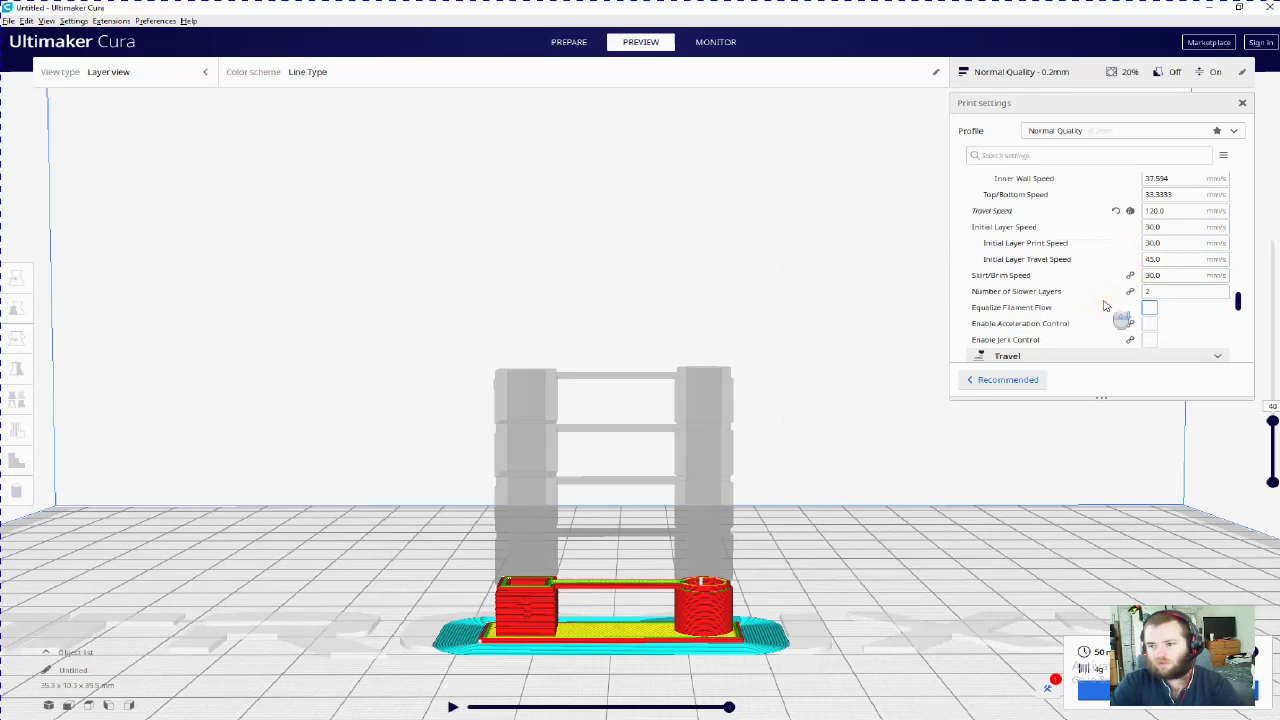
scroll(1105, 306, "down", 4)
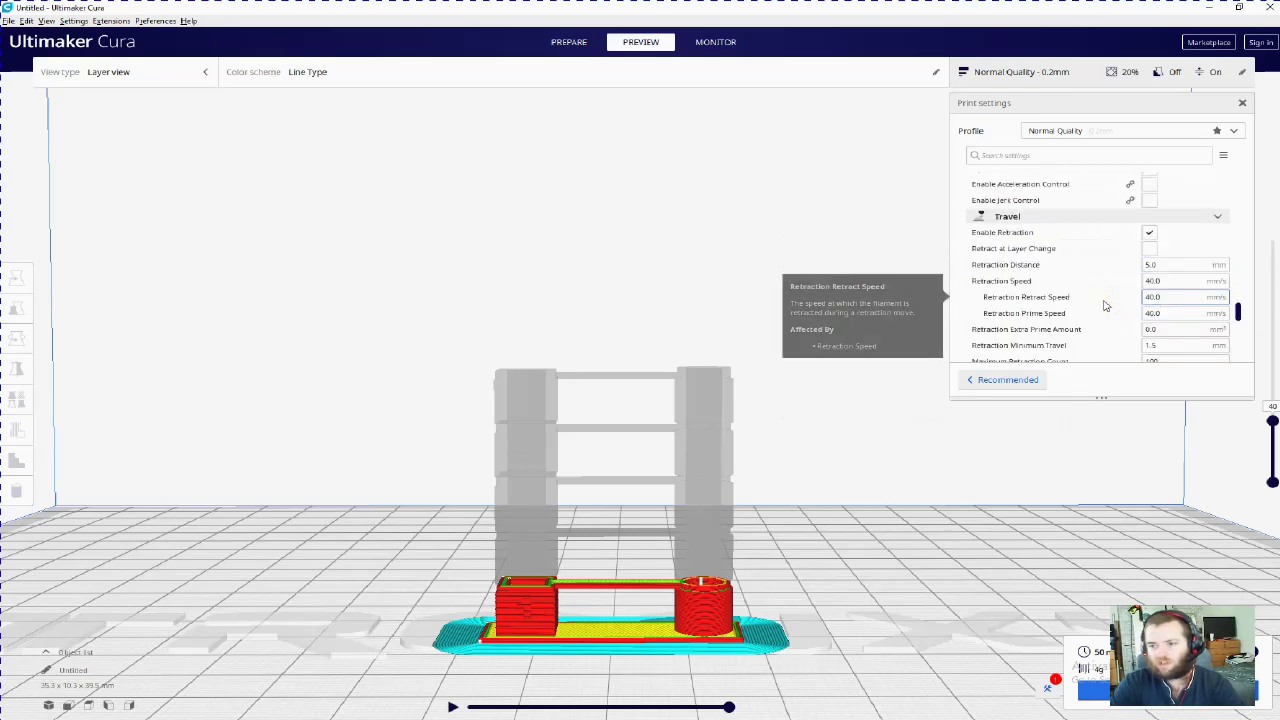
scroll(1105, 306, "down", 2)
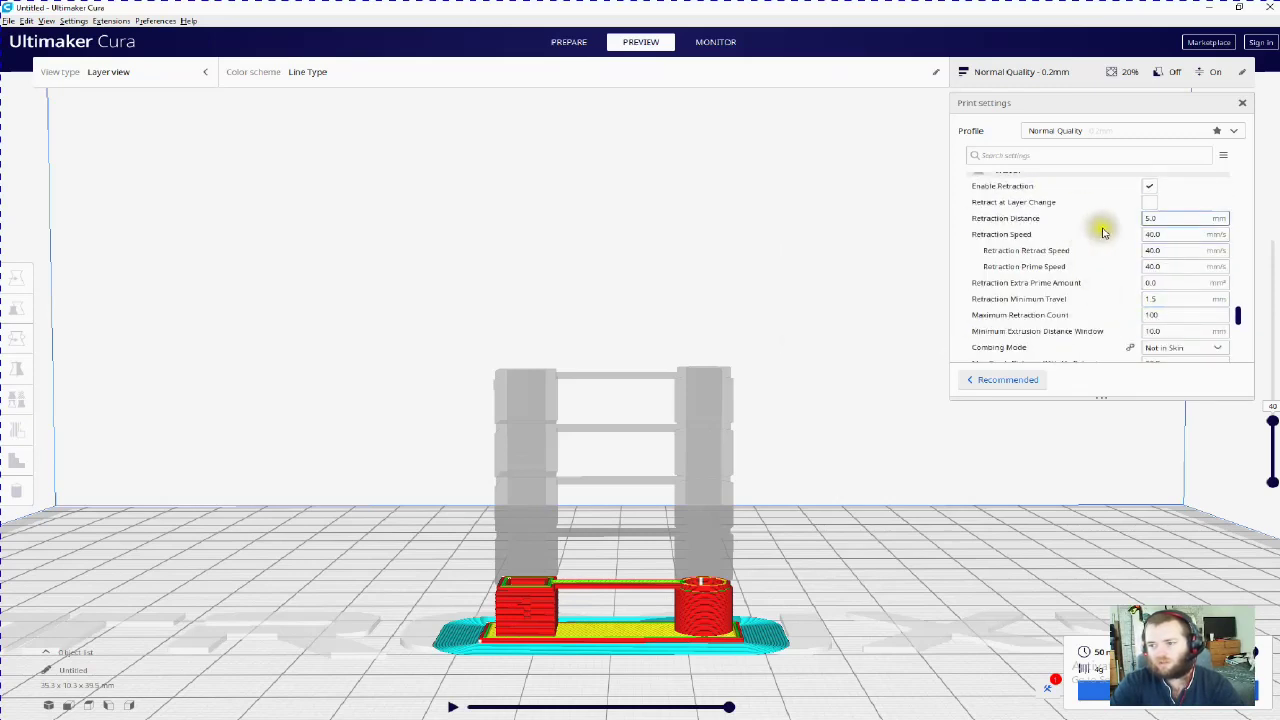
Step: Change Retraction Speed from 40.0 to 20.0 mm/s
left_click(1138, 220)
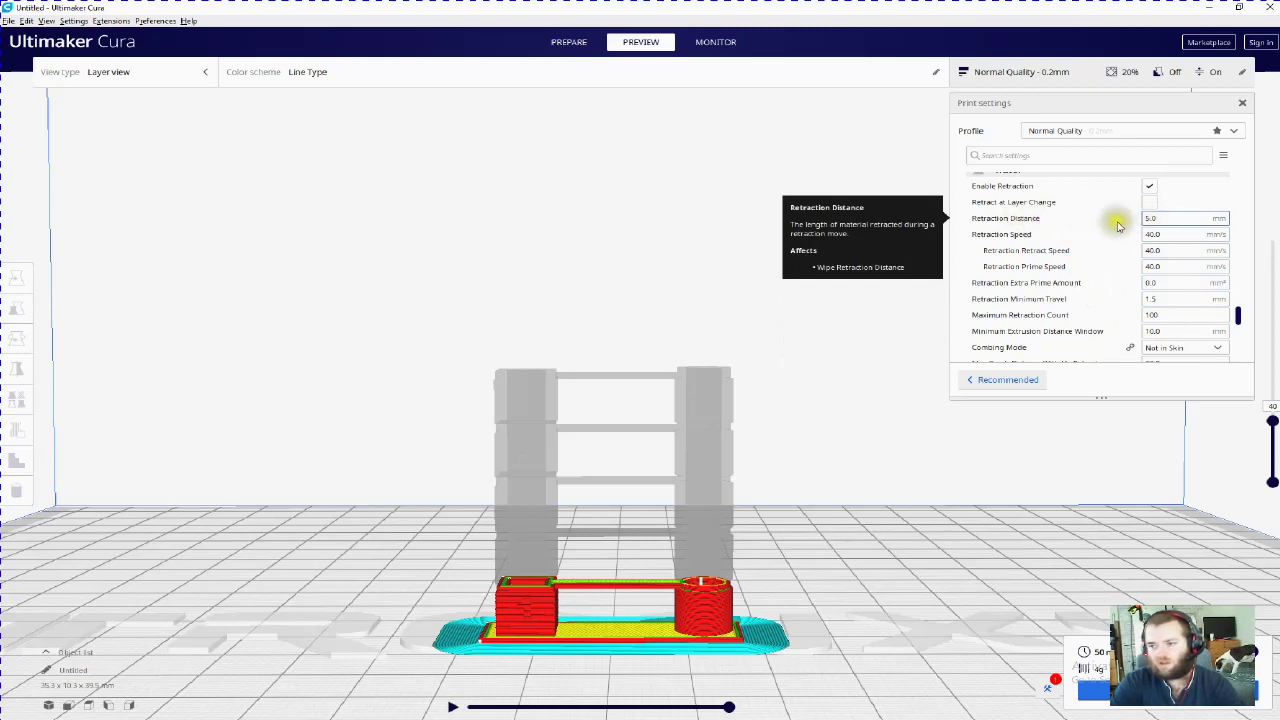
left_click(1154, 232)
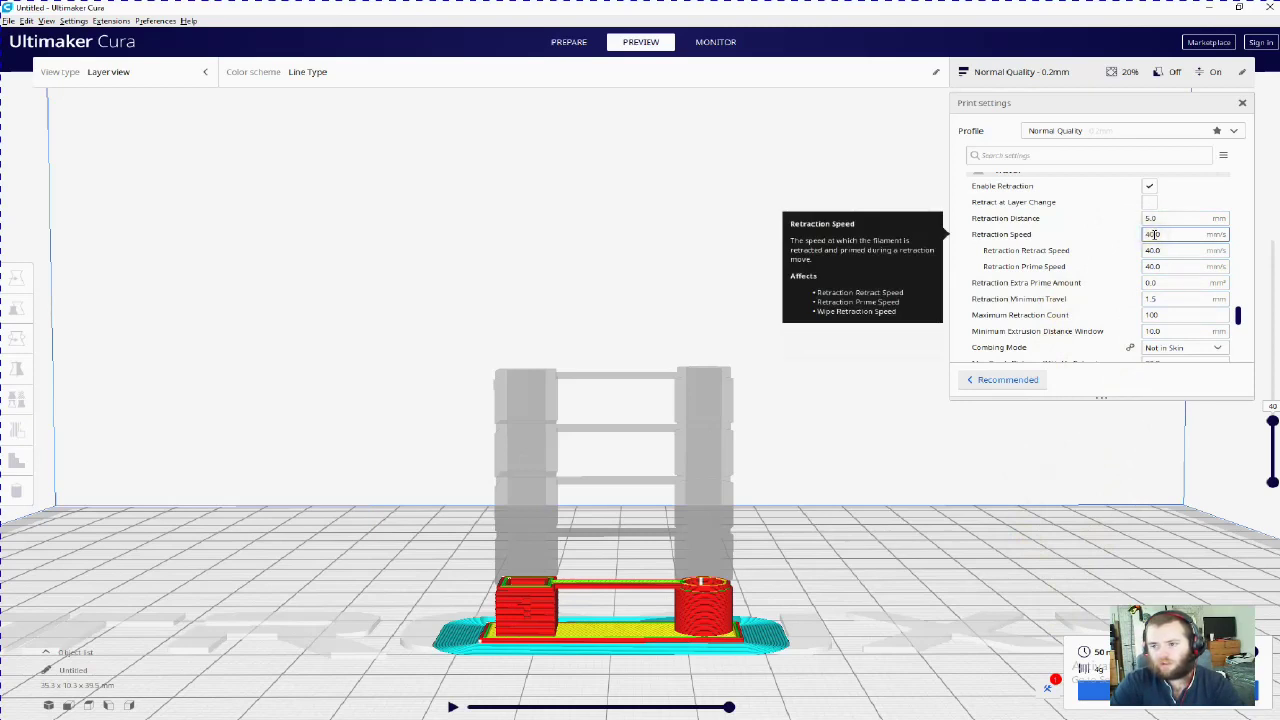
double_click(1153, 234)
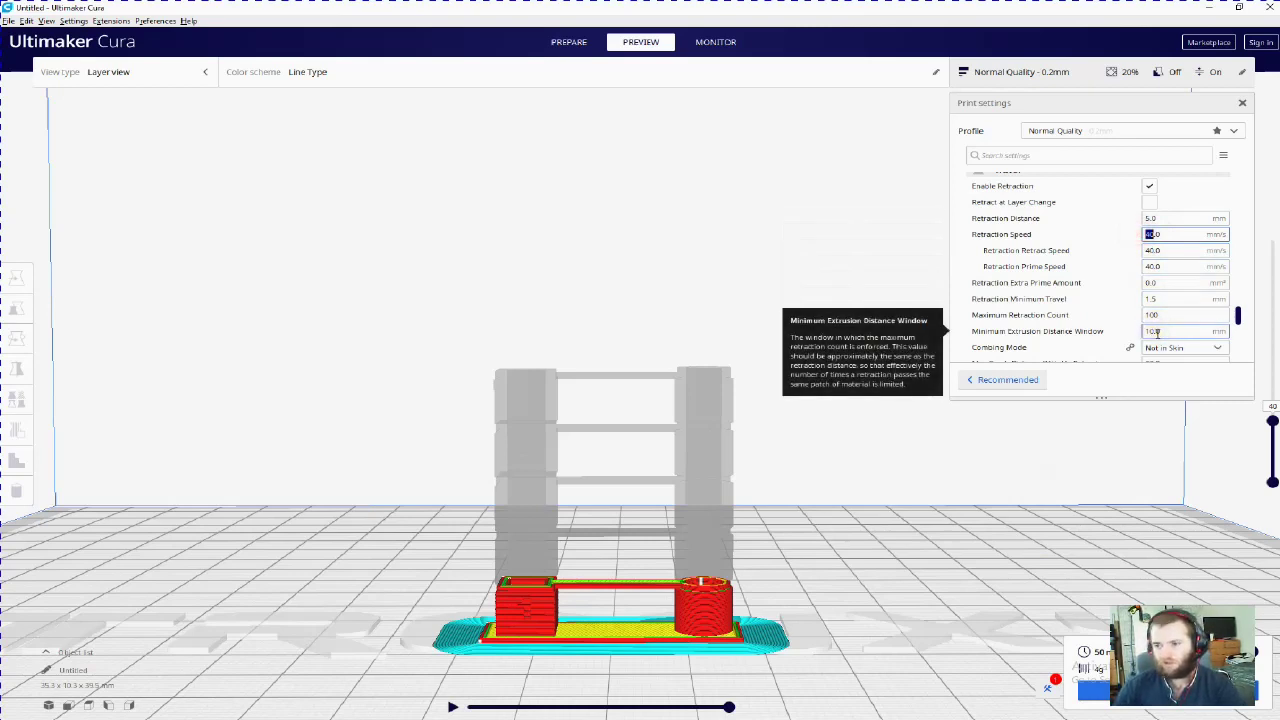
type("20.0")
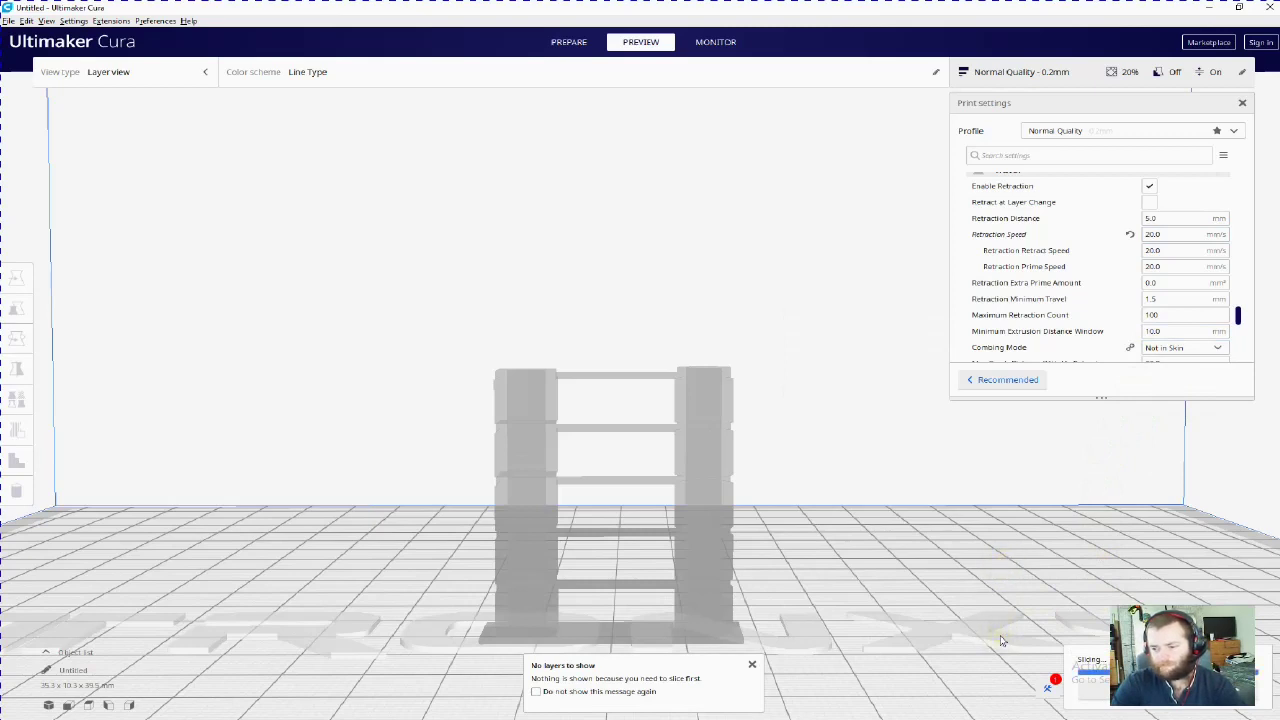
left_click(1049, 688)
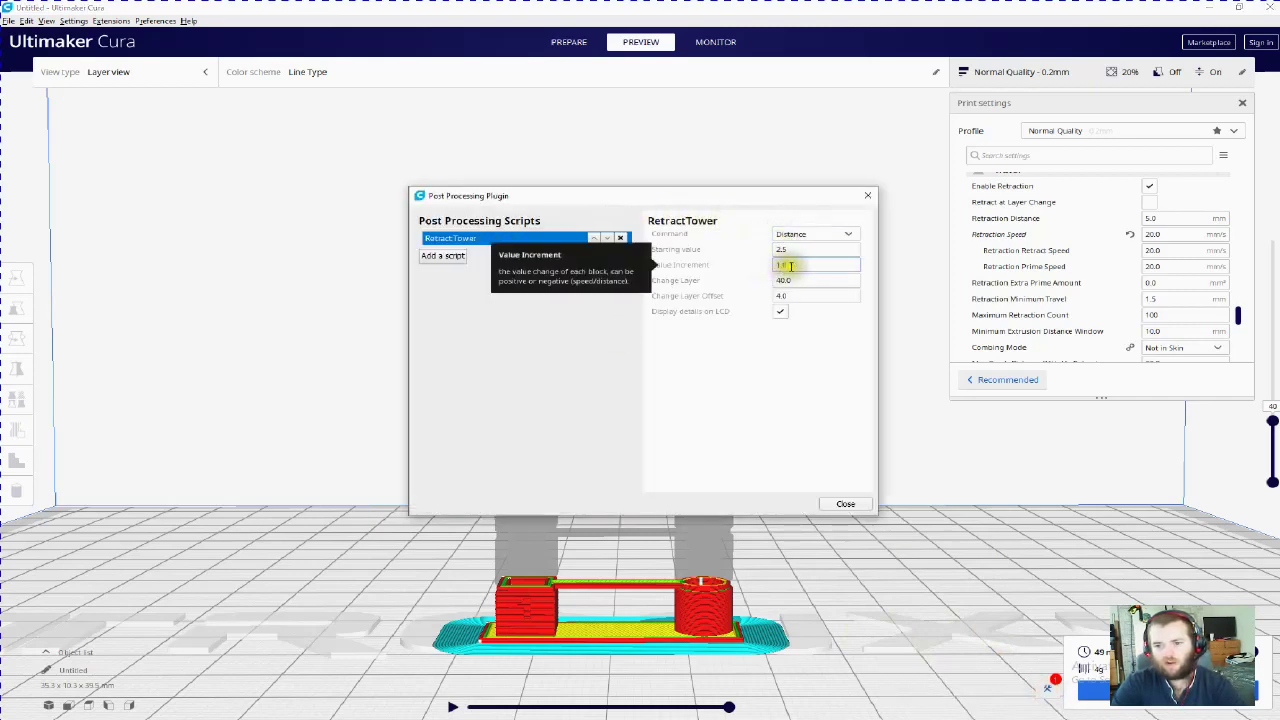
left_click(867, 195)
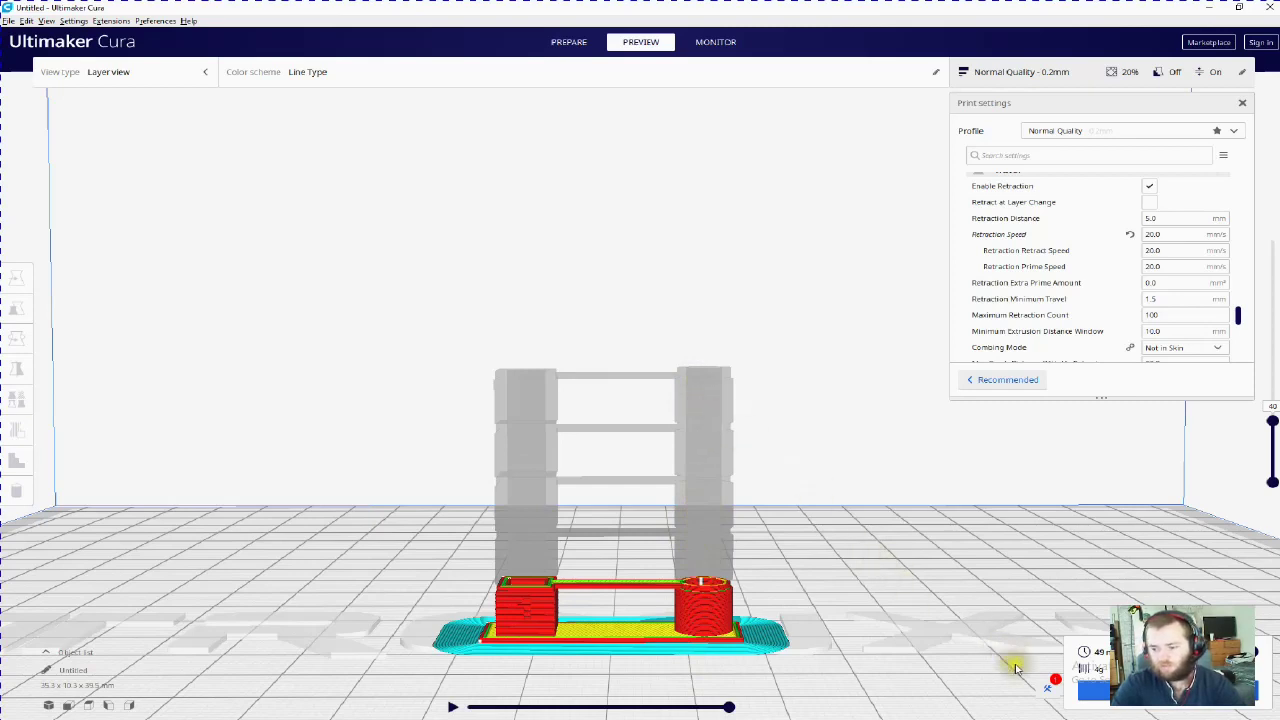
Step: Reopen the post-processing scripts and enter a RetractTower starting value of 3.5
left_click(1048, 686)
double_click(786, 250)
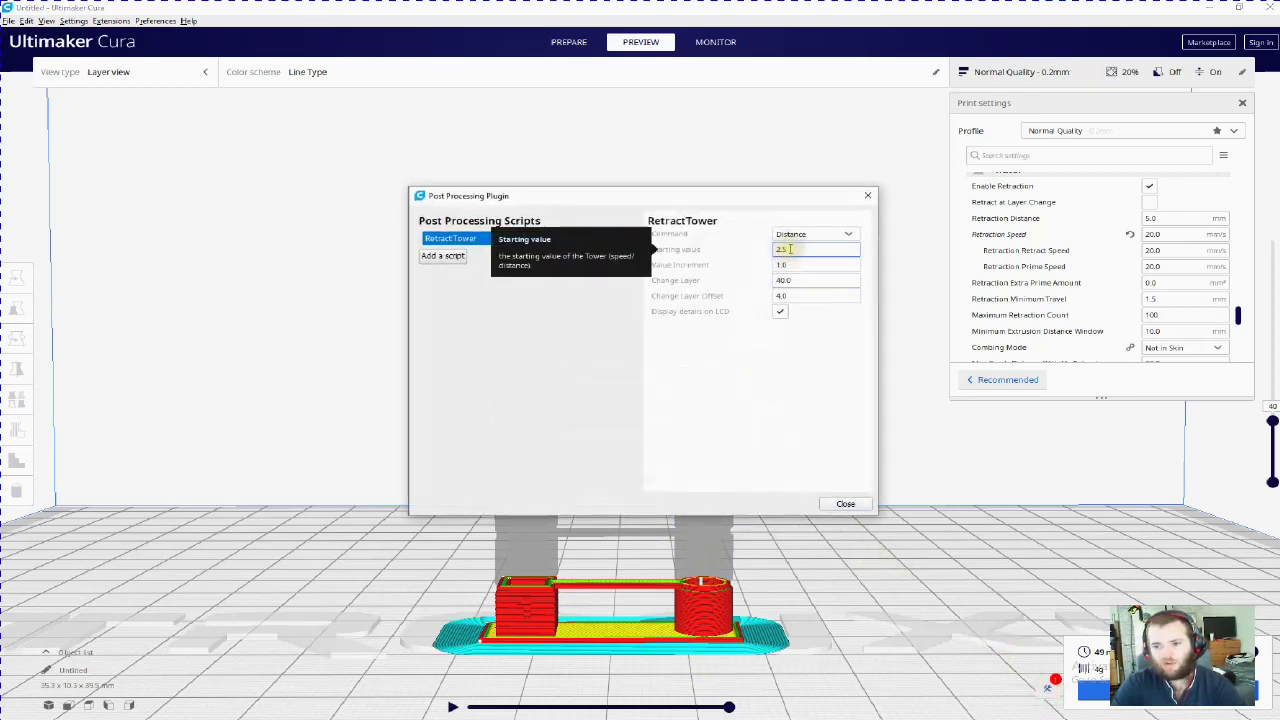
type("3")
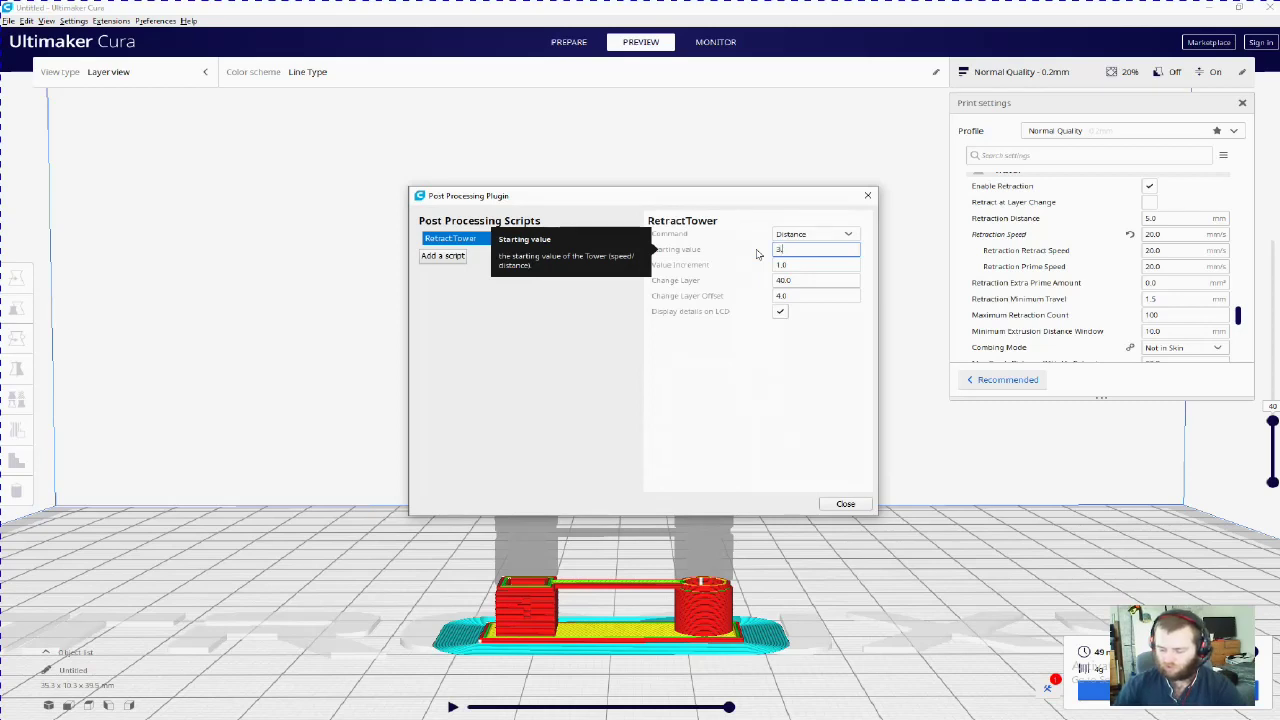
type(".5")
key("Tab")
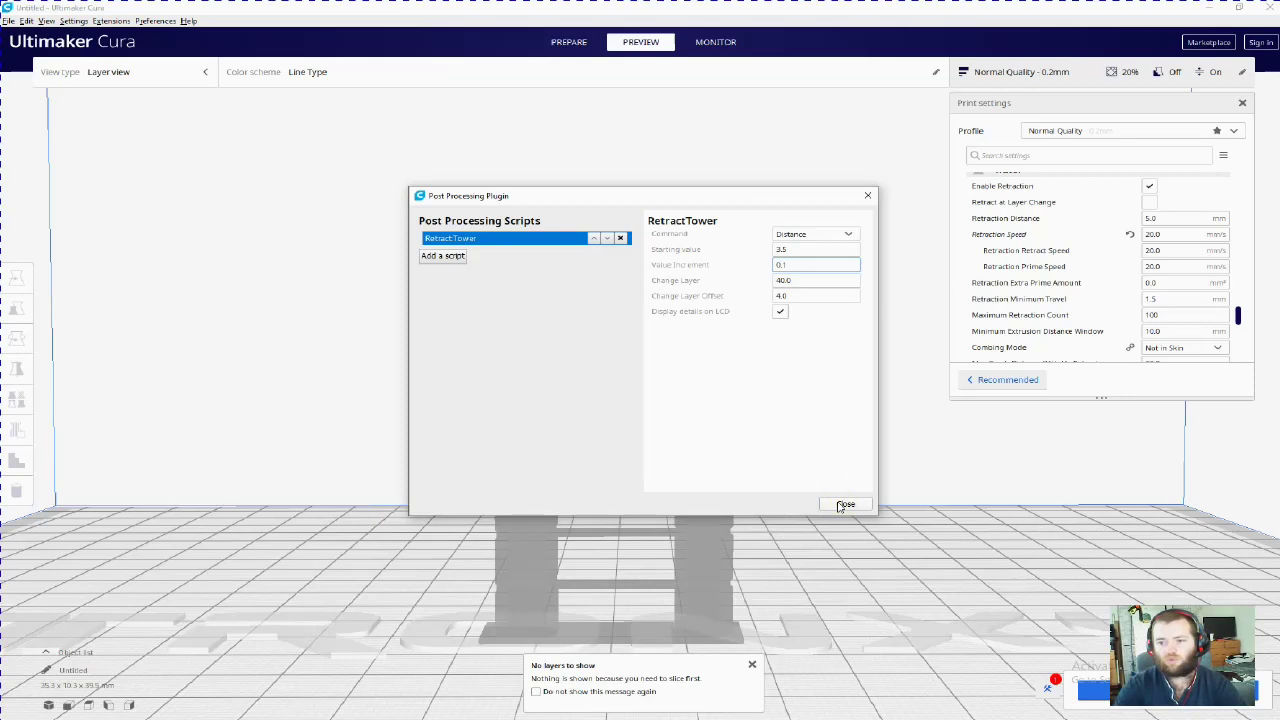
Step: Switch the RetractTower command to Speed with starting value 5 and increment 10
left_click(828, 236)
left_click(806, 249)
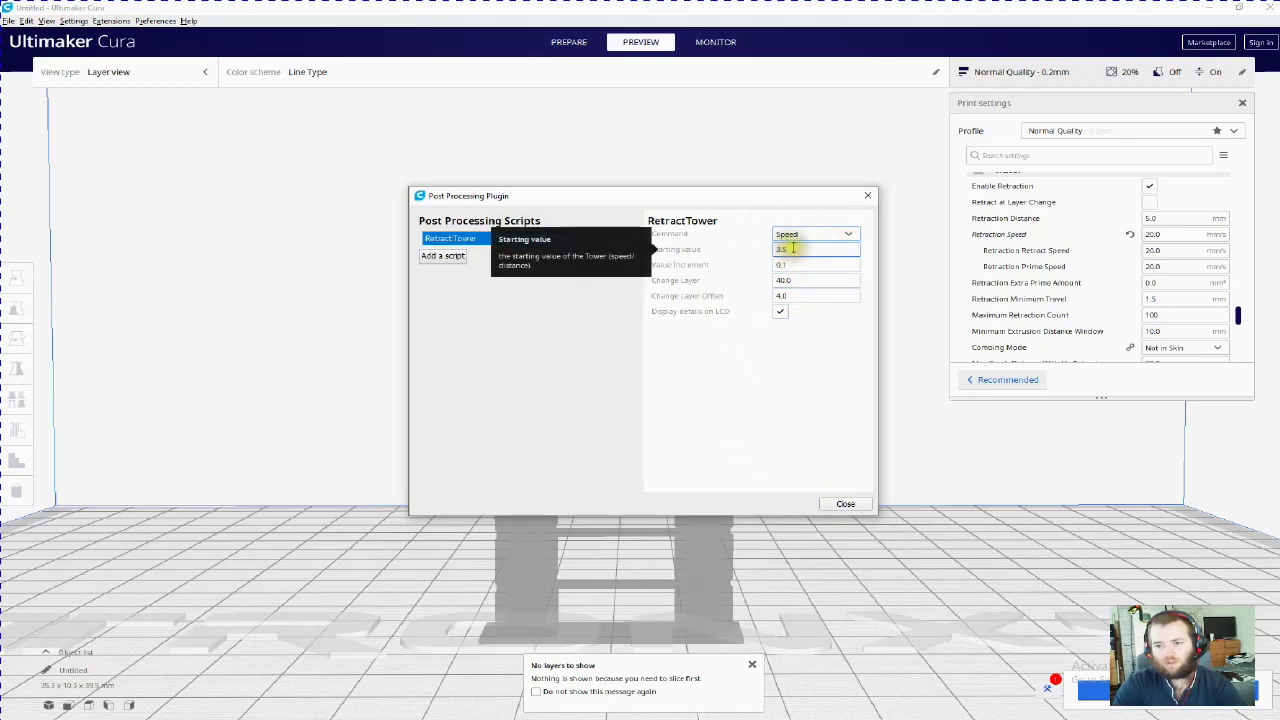
left_click(808, 249)
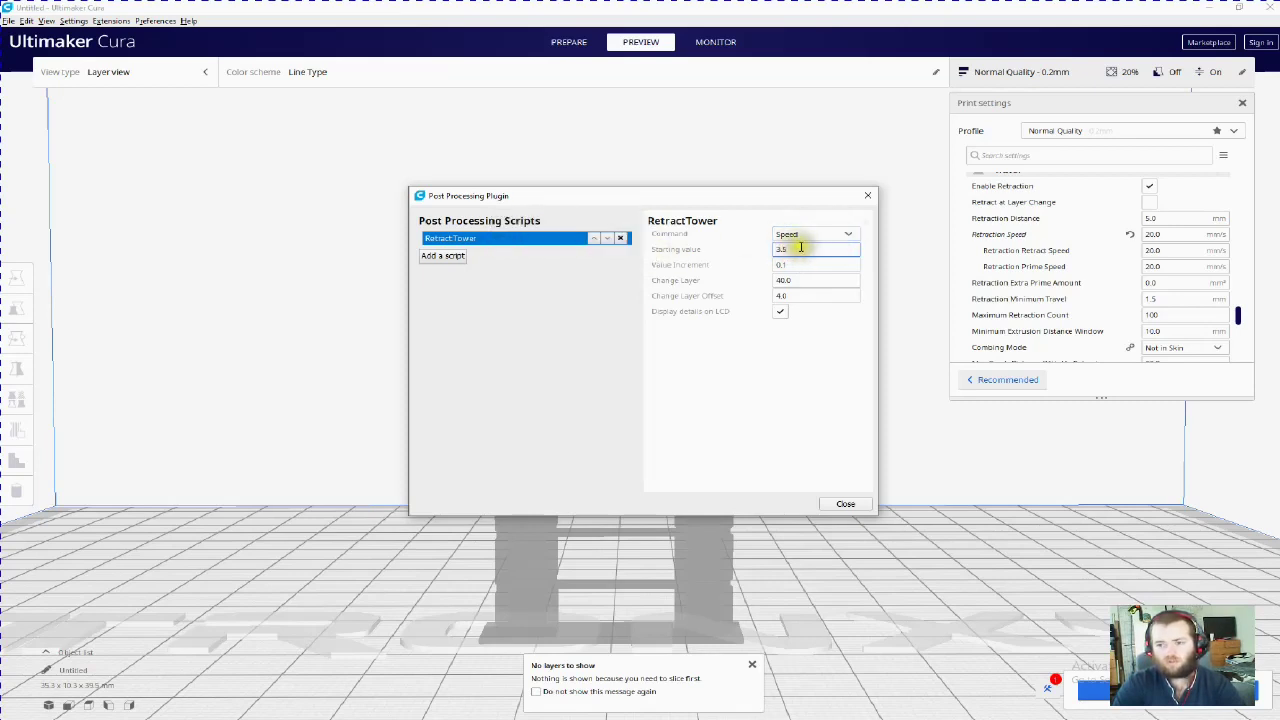
left_click_drag(800, 250, 754, 254)
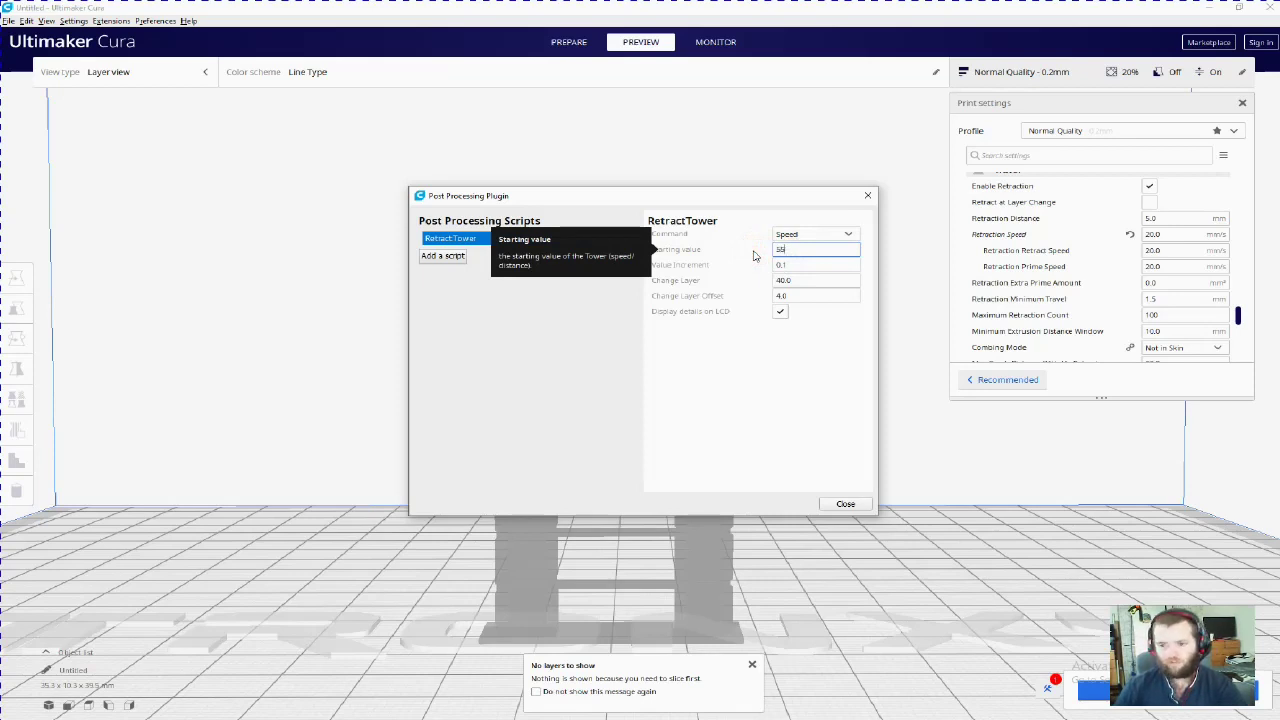
type("5")
key("Tab")
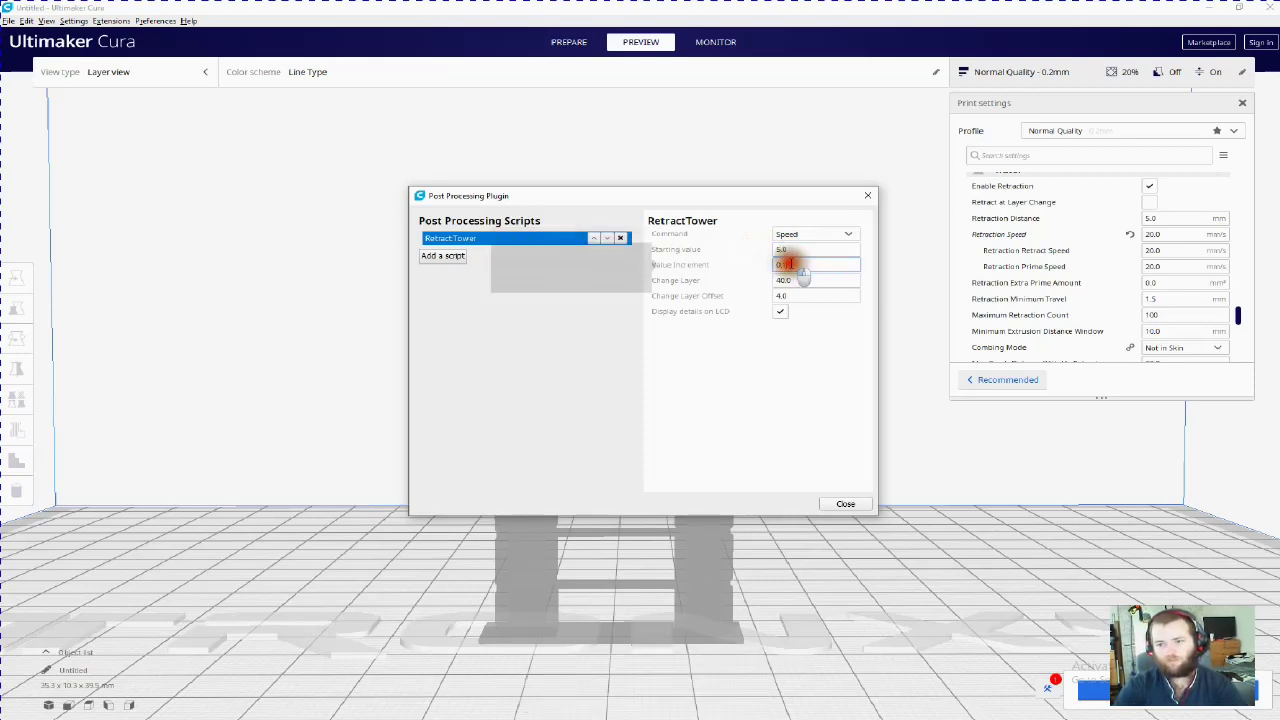
left_click(755, 318)
left_click(777, 257)
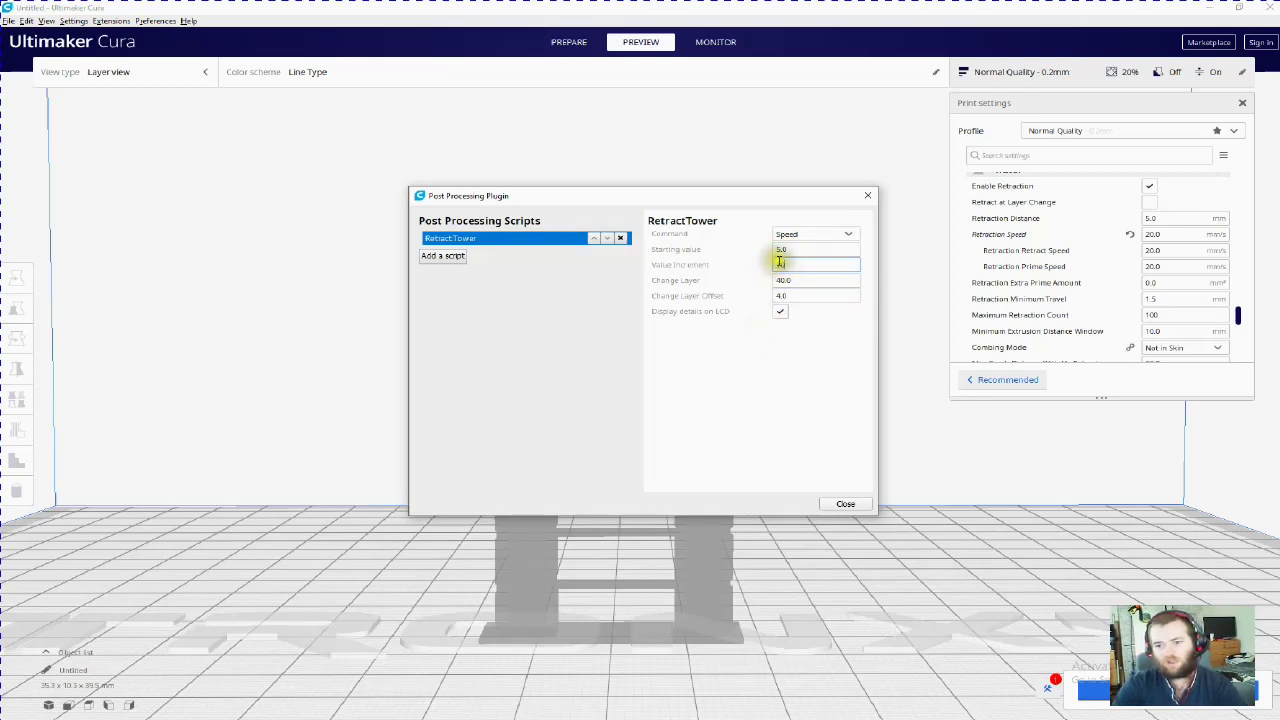
key("Escape")
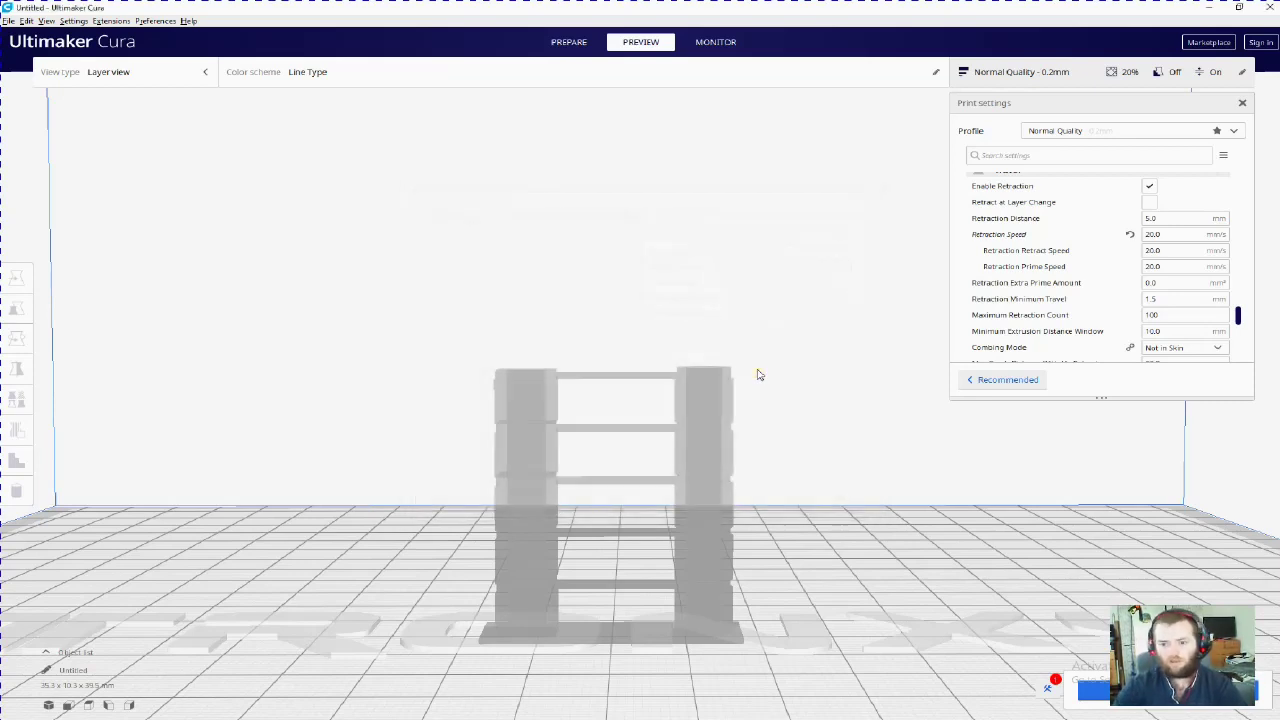
Step: Reopen the scripts to check Change Layer and Offset, then close the window
left_click(1047, 686)
left_click(779, 279)
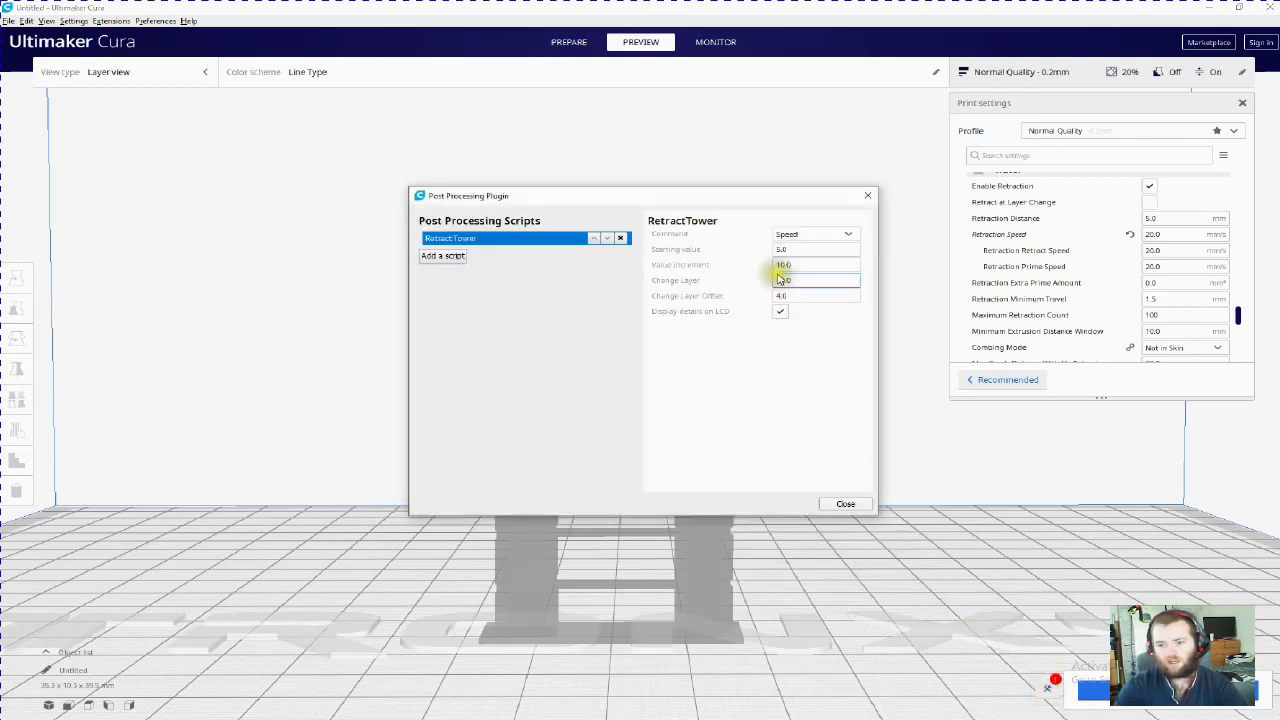
left_click(782, 295)
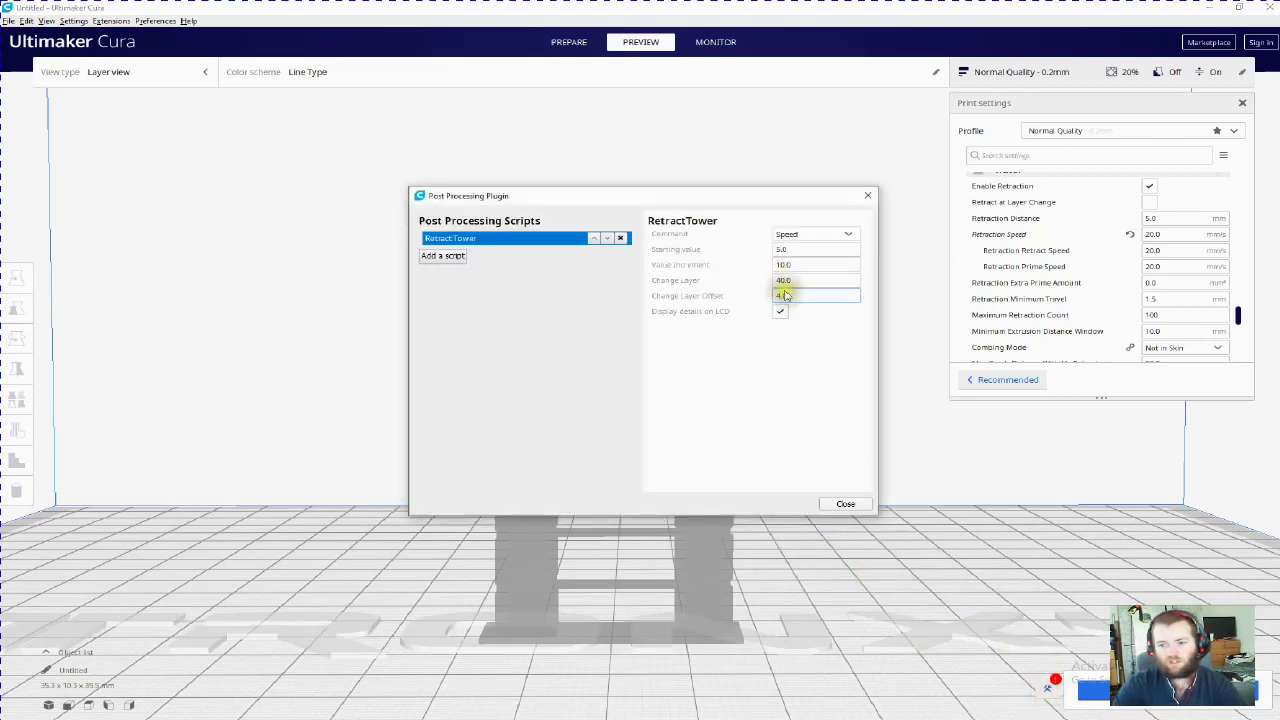
left_click(846, 503)
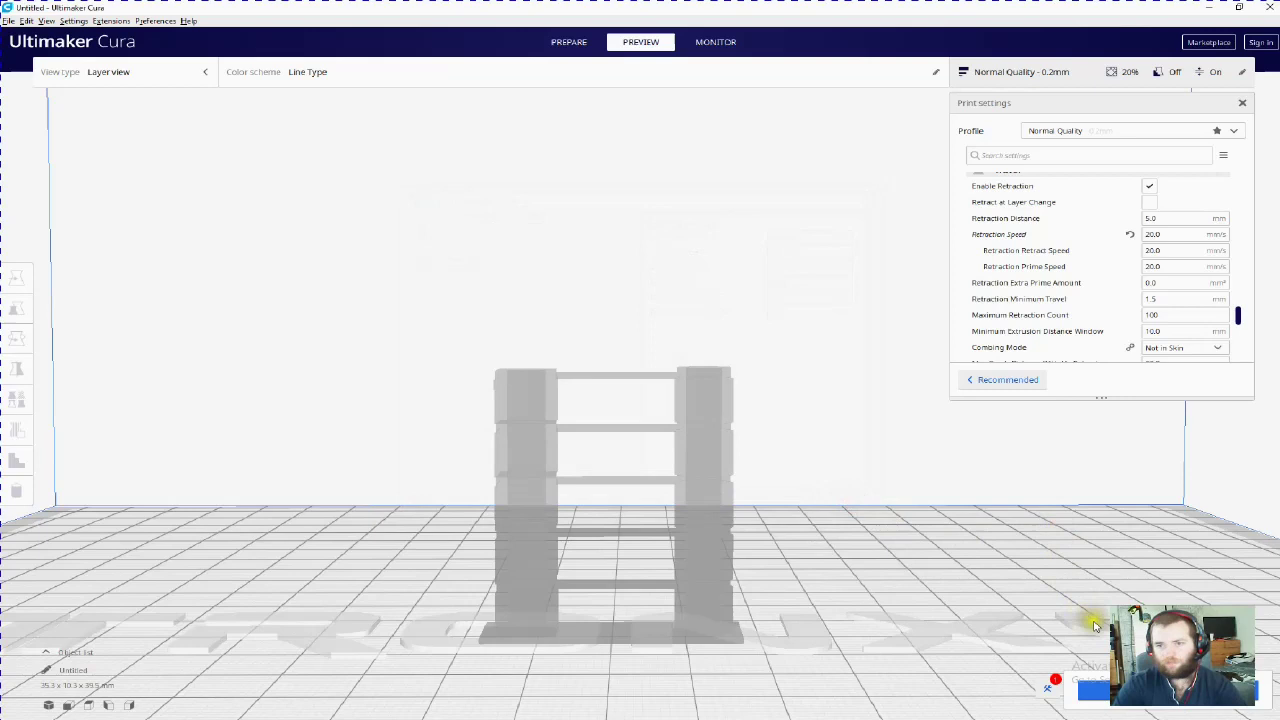
Step: Check the Retraction Distance and Speed values, then orbit the re-sliced tower preview
left_click(1157, 218)
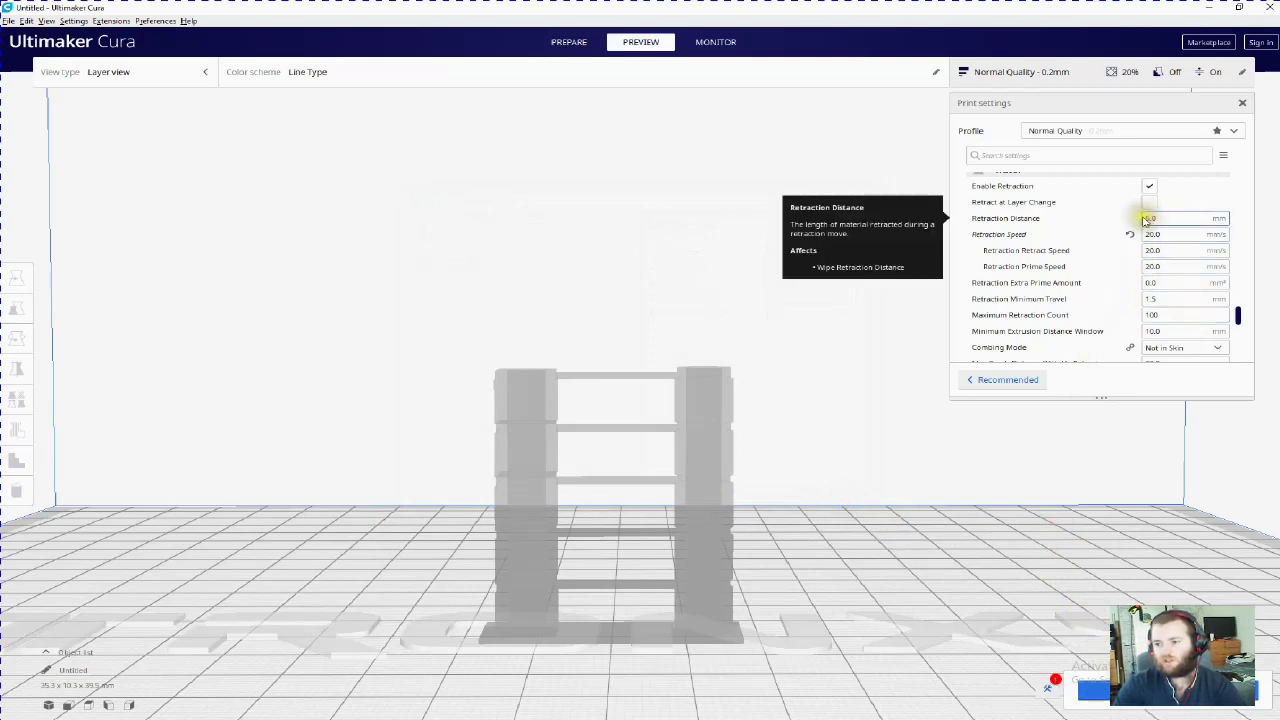
left_click(1152, 233)
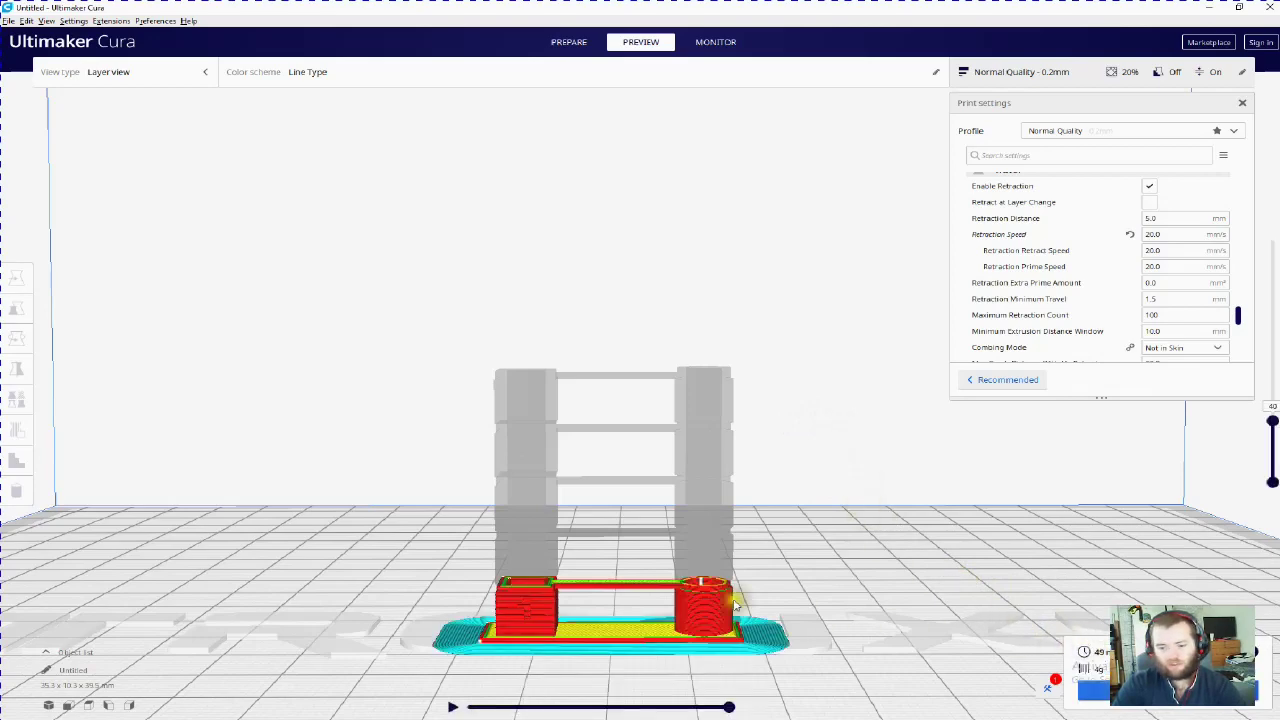
mouse_move(766, 563)
right_mouse_down()
mouse_move(759, 601)
mouse_move(737, 574)
mouse_move(774, 566)
right_mouse_up()
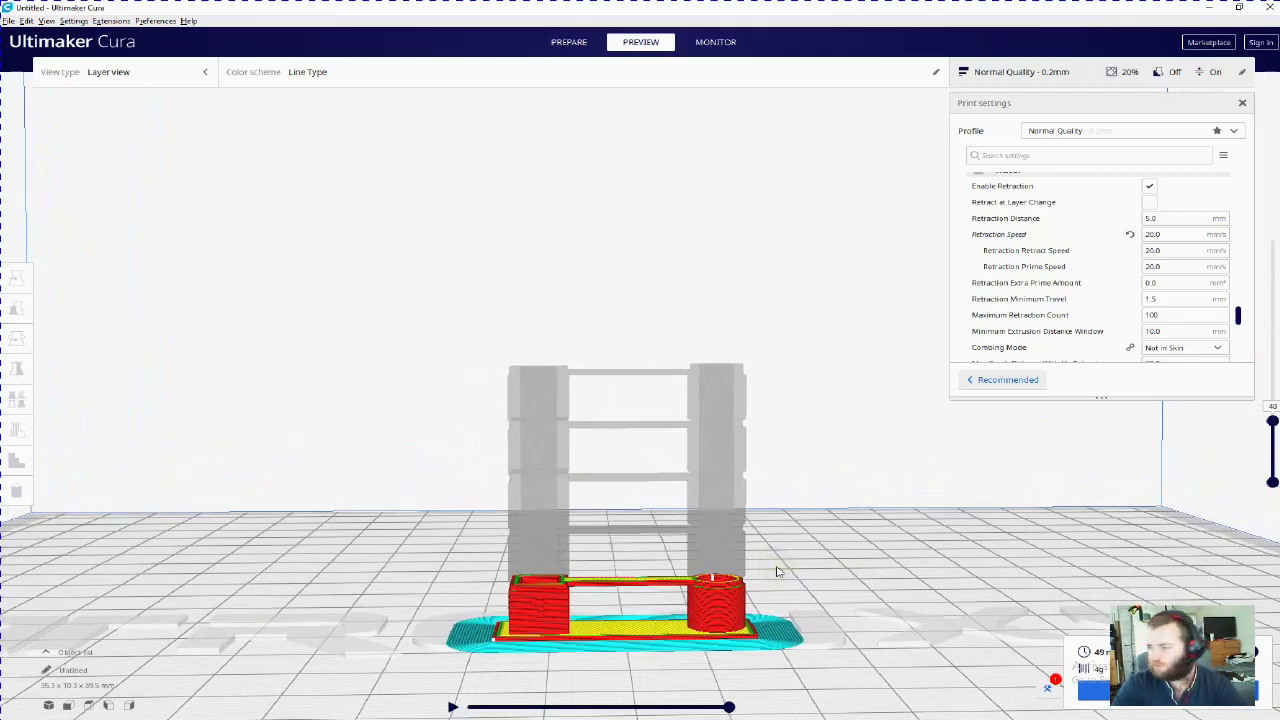